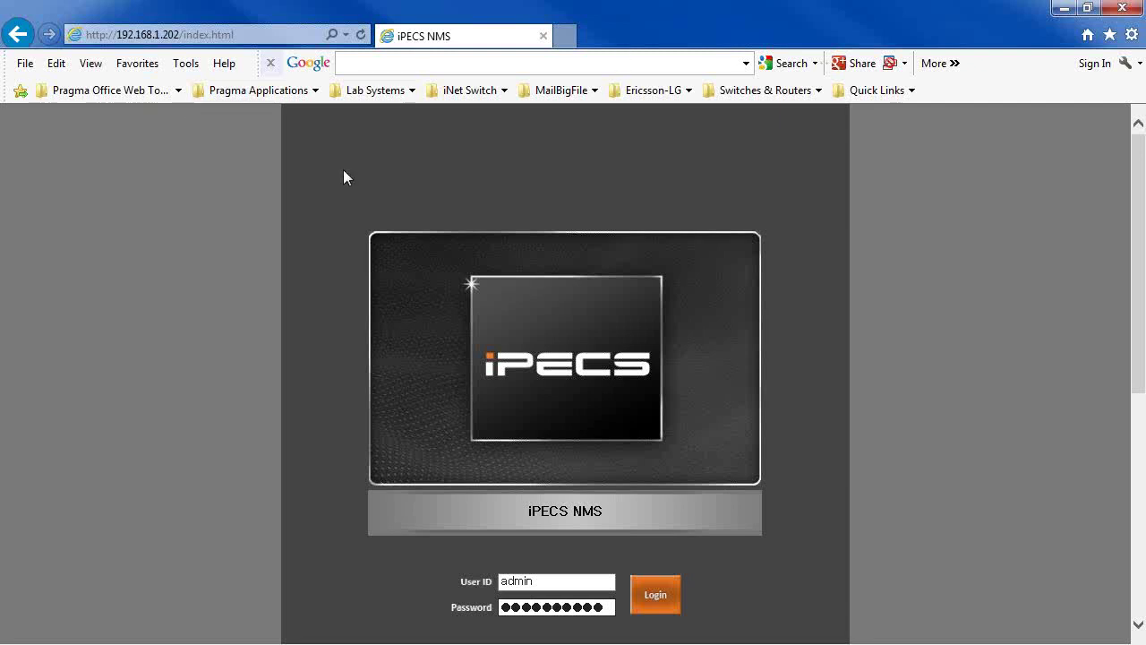
Step: Log in to the NMS and view the configuration details of UCP Pragma, ES2026 and ES2024GP Switch 3
click(661, 608)
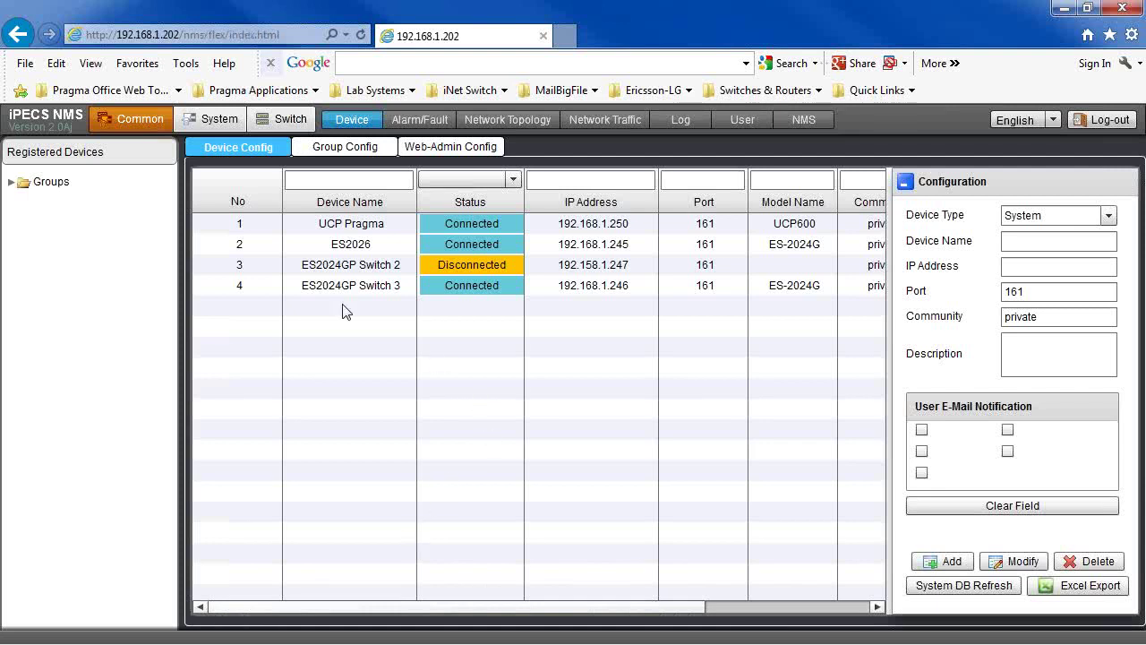
click(376, 229)
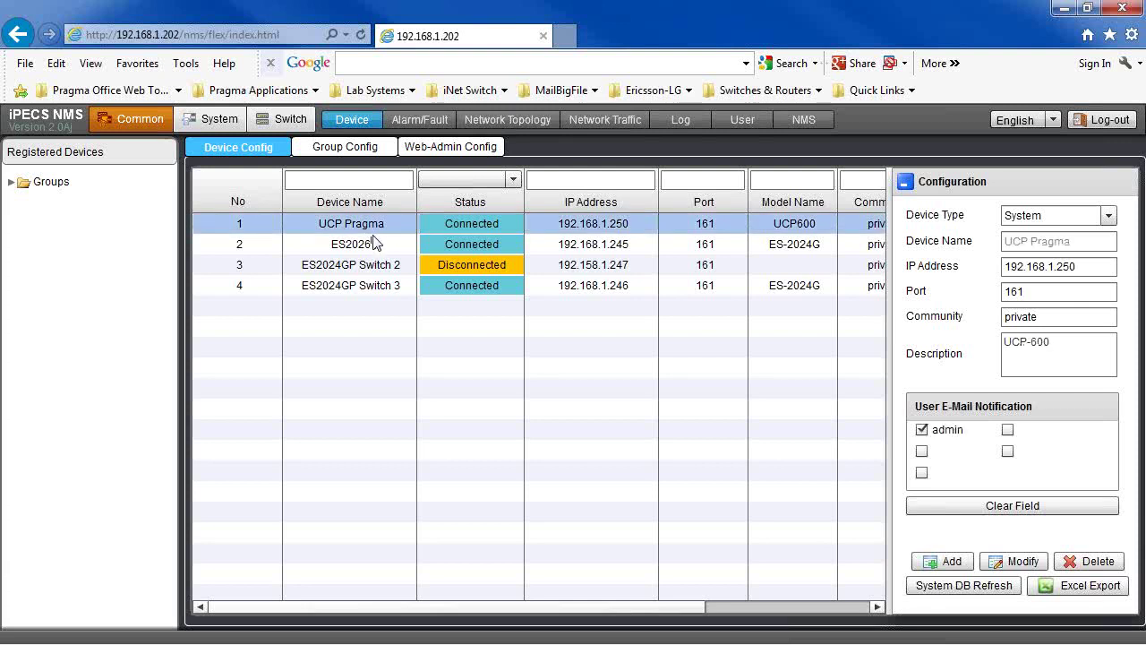
click(372, 252)
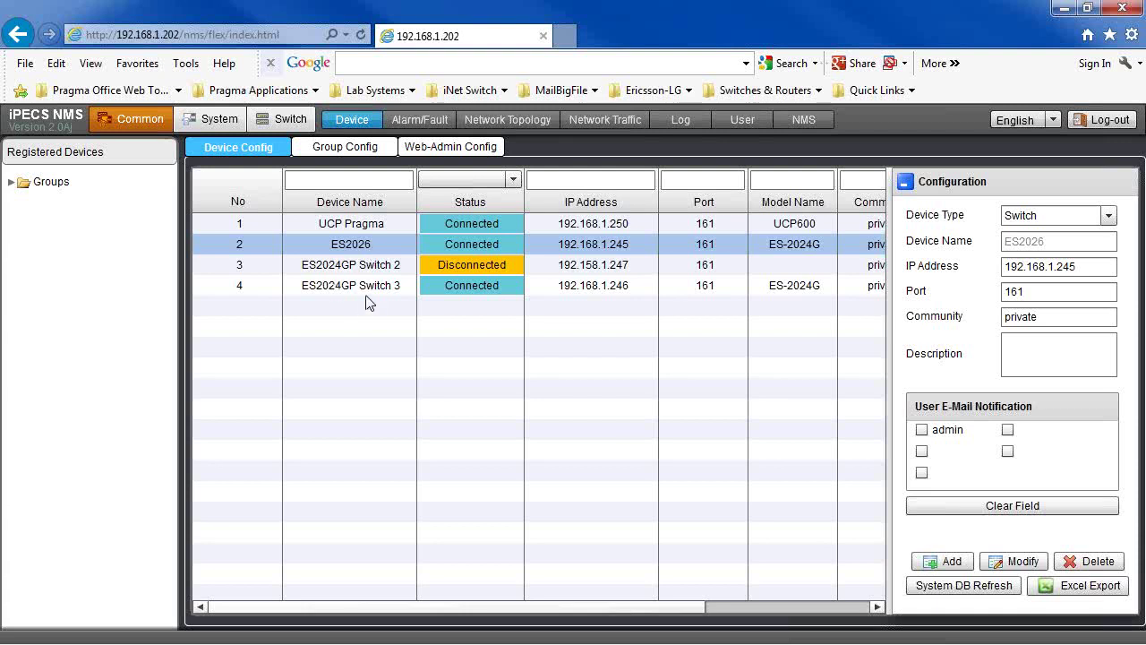
click(361, 288)
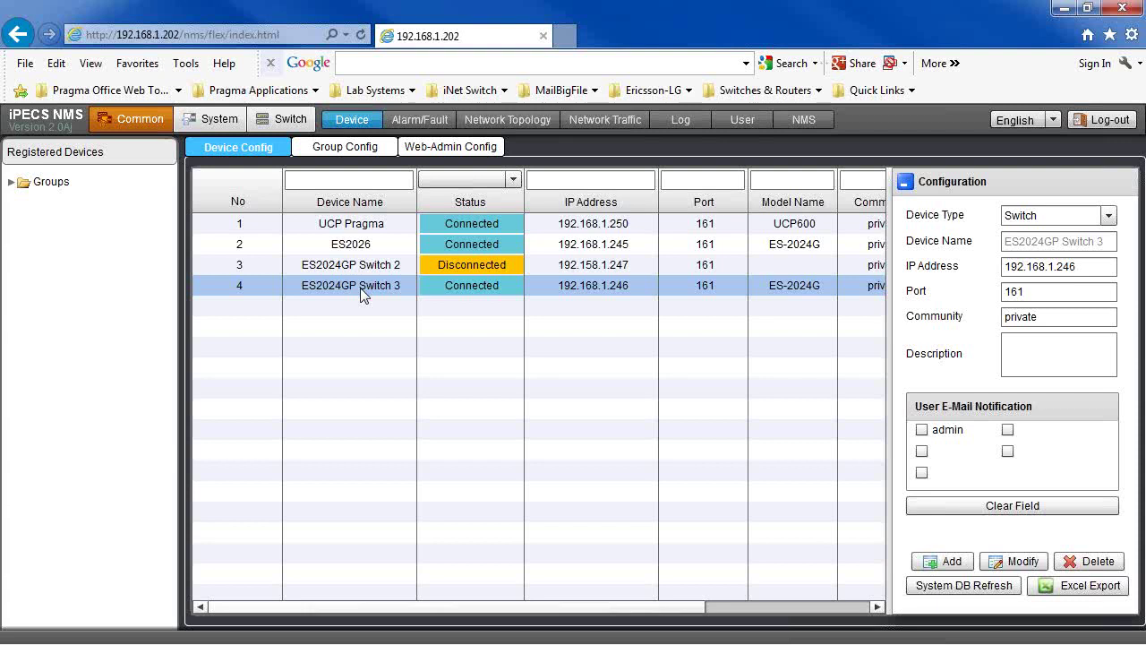
Step: List the registered devices and view the group tree in the group configuration
click(12, 185)
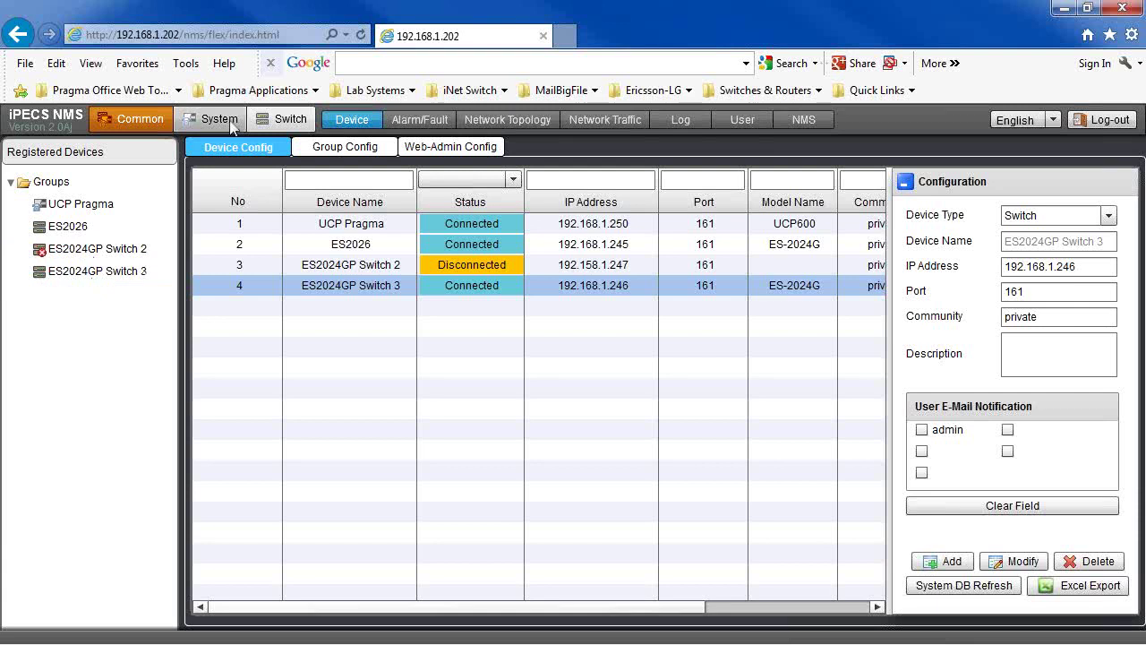
click(351, 141)
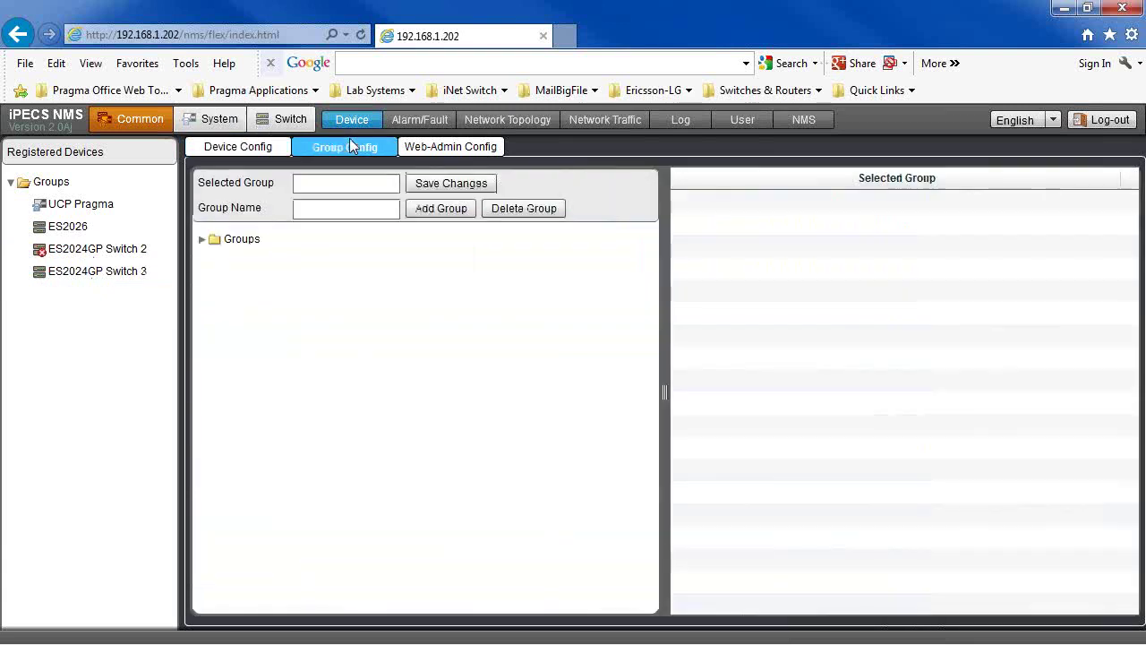
click(202, 242)
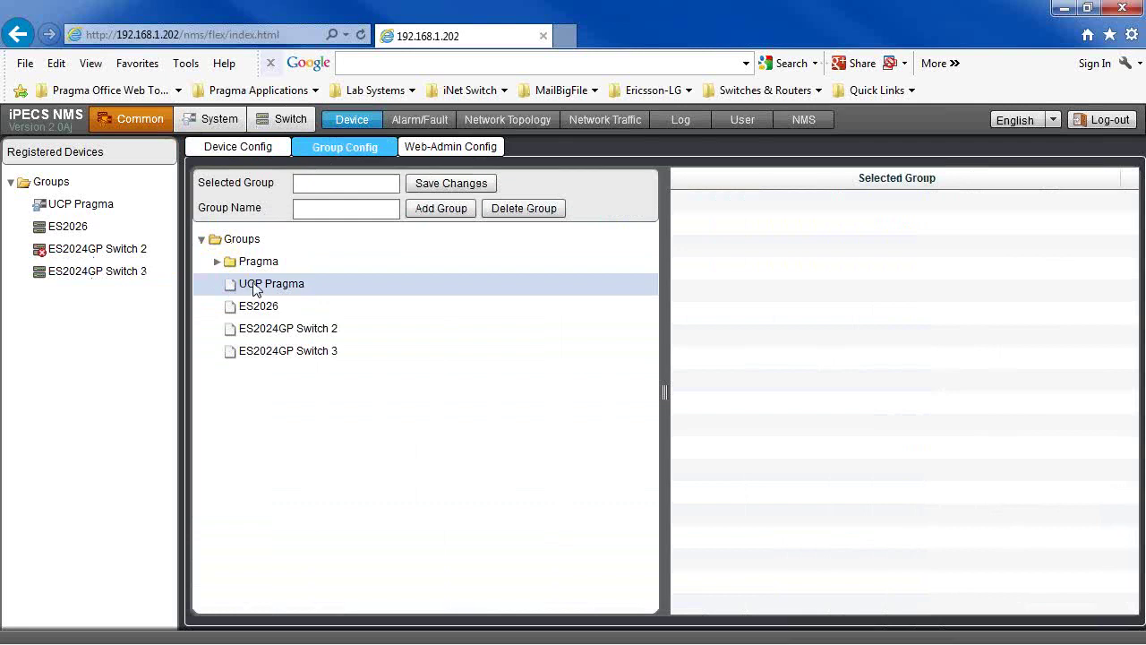
Step: View the web-admin configuration of UCP Pragma and select its stored password
click(436, 150)
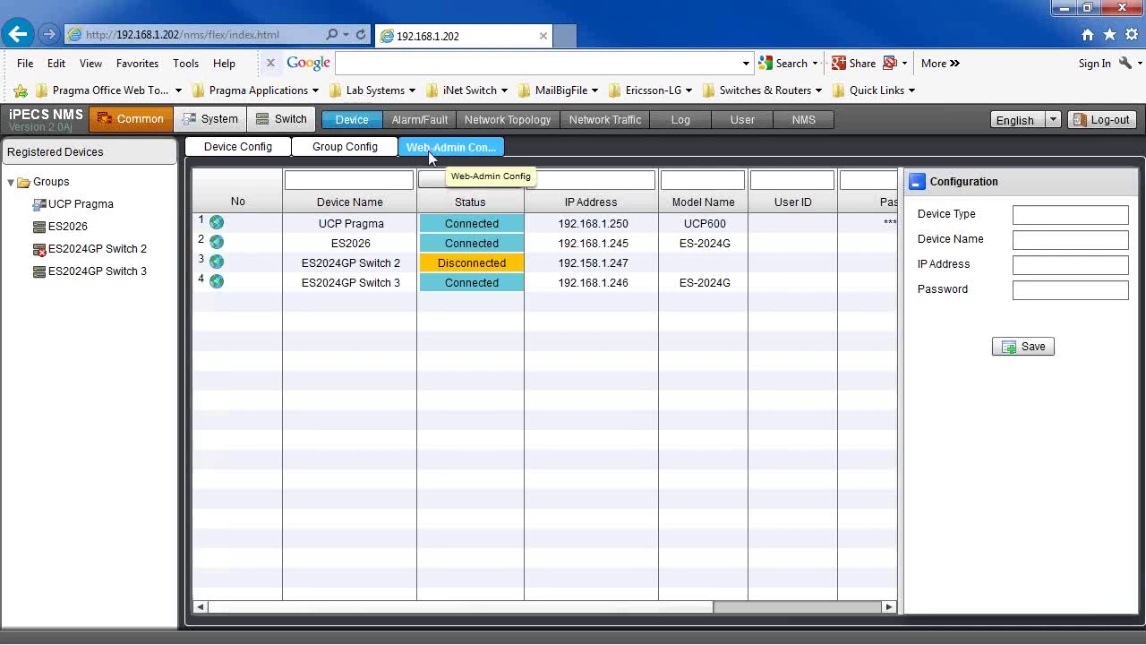
click(357, 231)
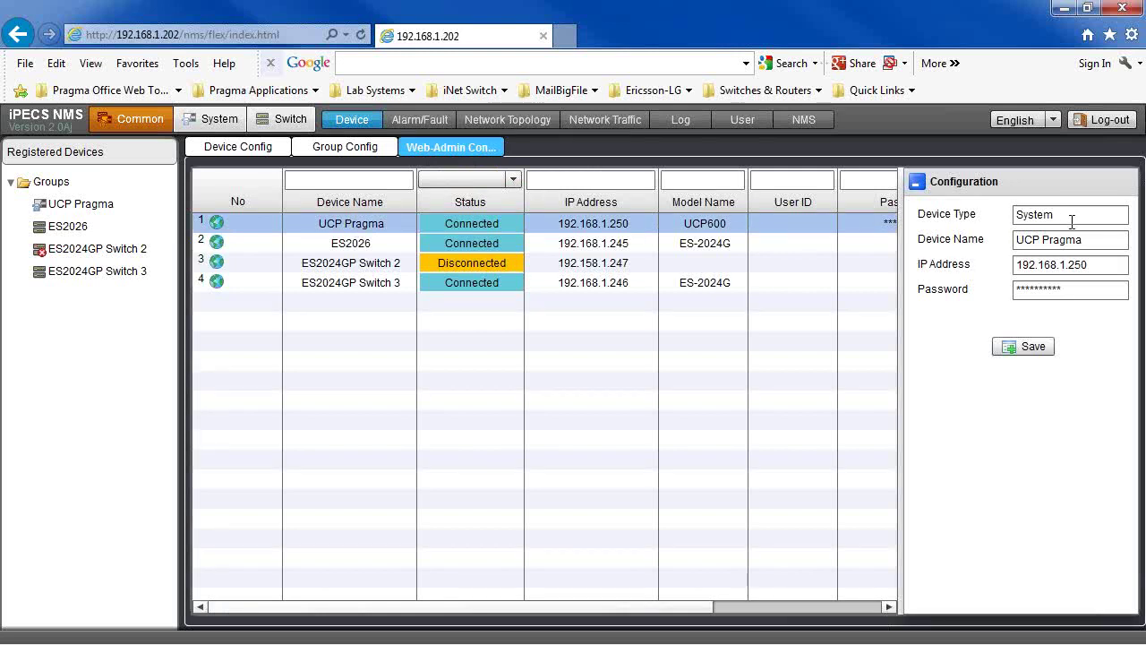
click(1073, 290)
drag(1073, 292, 977, 331)
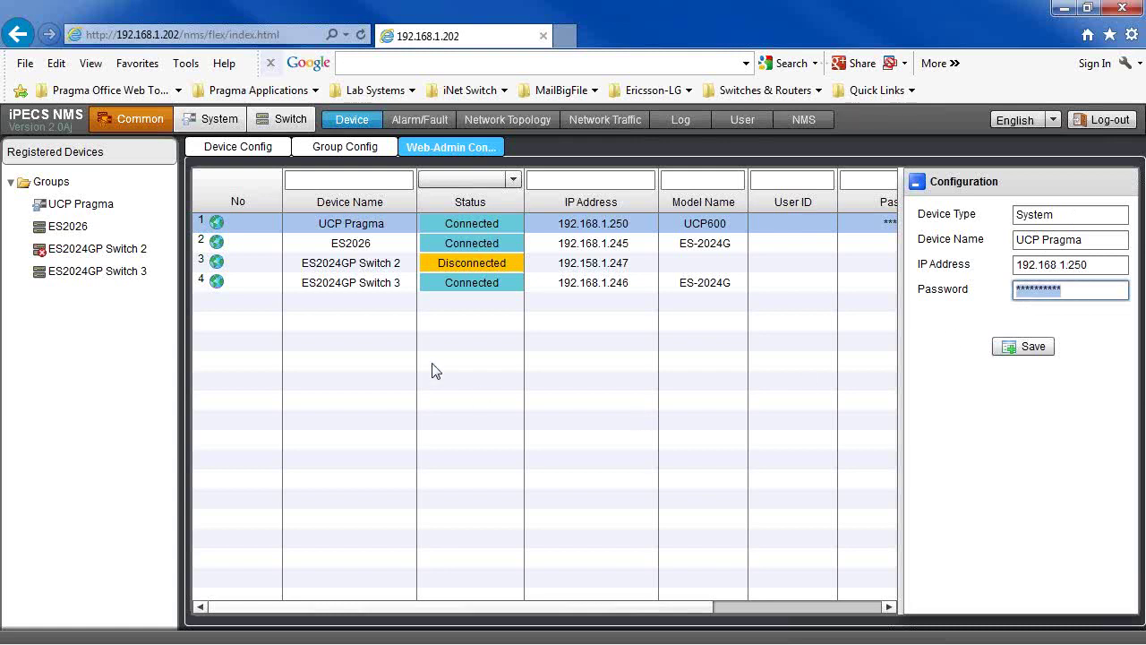
Step: Launch the web administration page of UCP Pragma and continue past the certificate warning
click(218, 229)
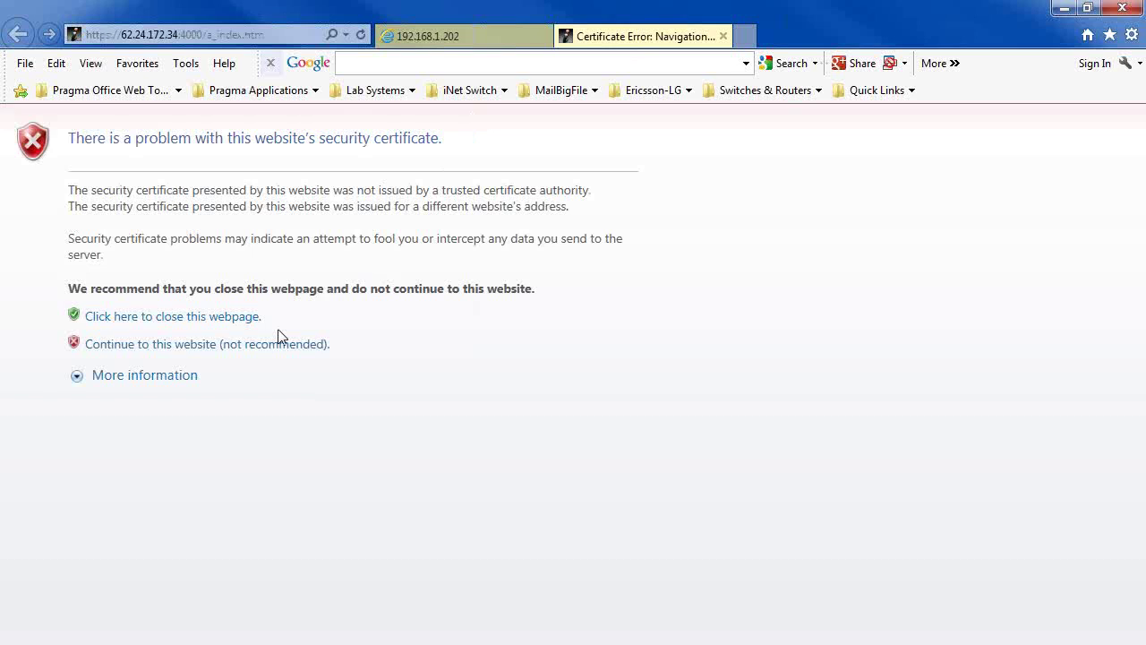
click(223, 346)
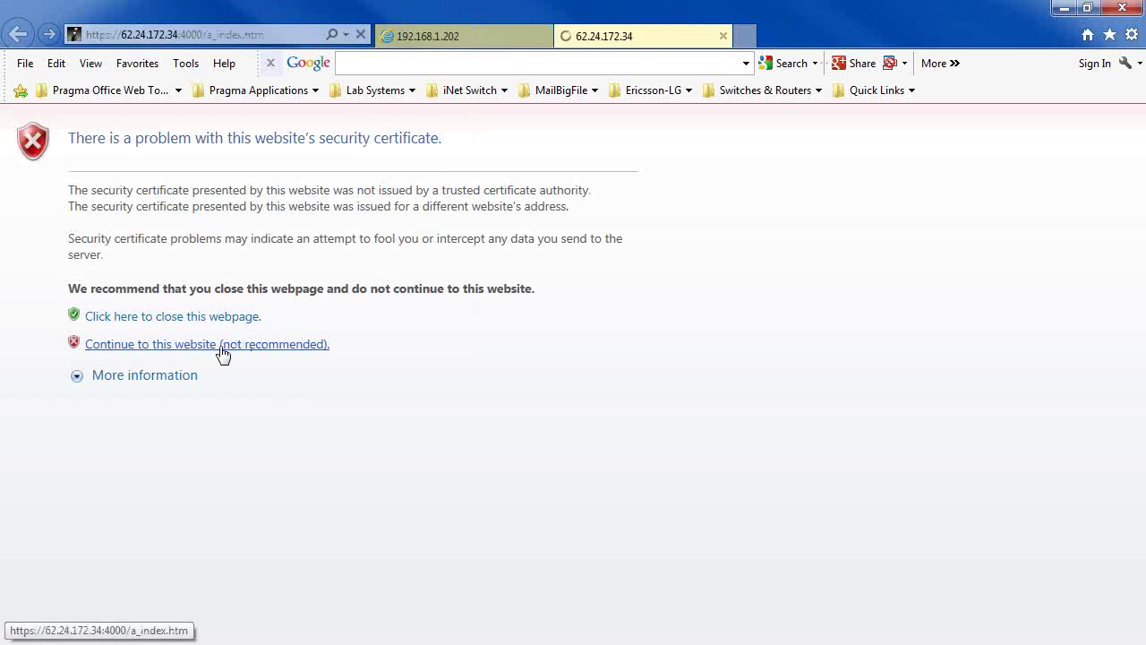
click(273, 35)
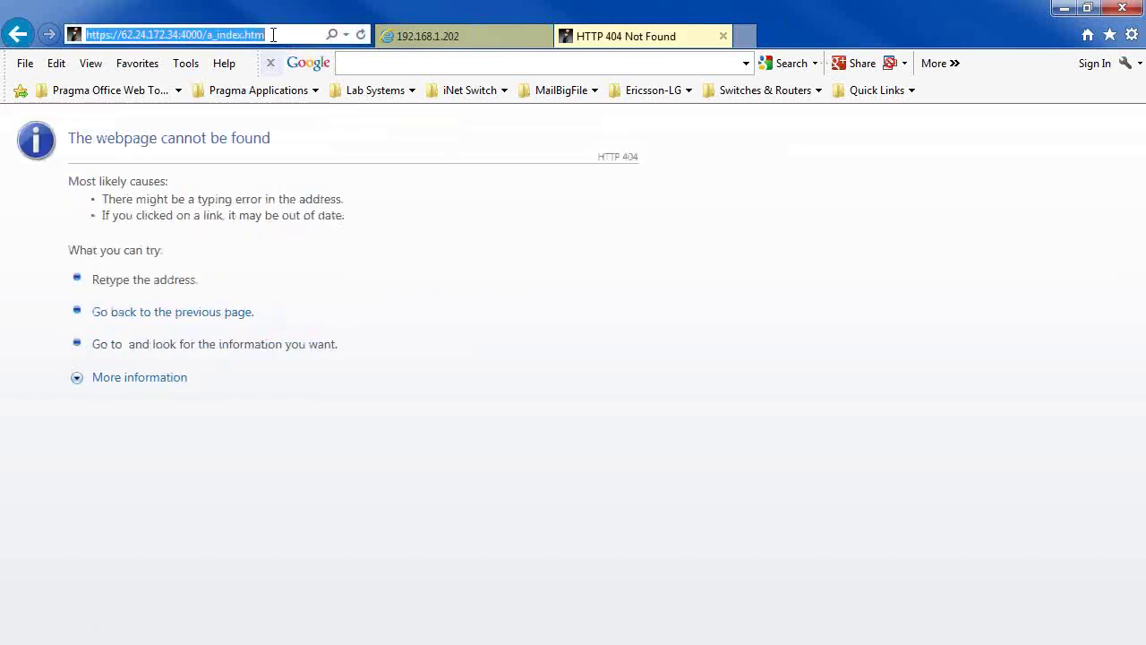
double_click(273, 34)
key(BackSpace)
key(BackSpace)
key(BackSpace)
key(BackSpace)
key(BackSpace)
key(BackSpace)
key(BackSpace)
key(BackSpace)
key(BackSpace)
key(BackSpace)
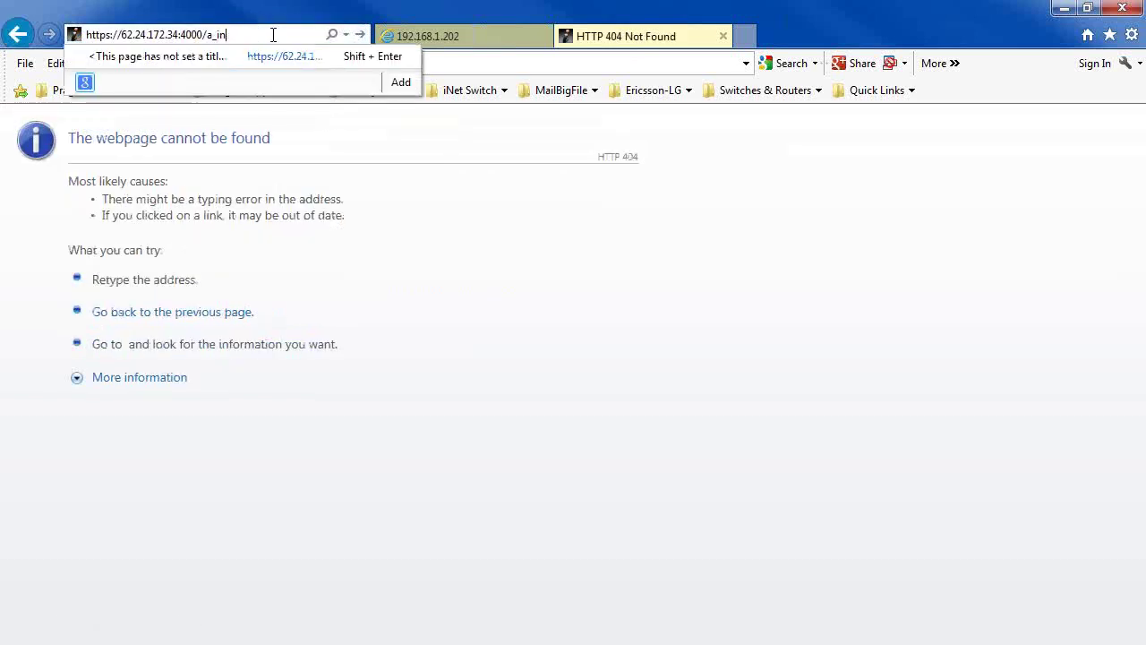
key(Return)
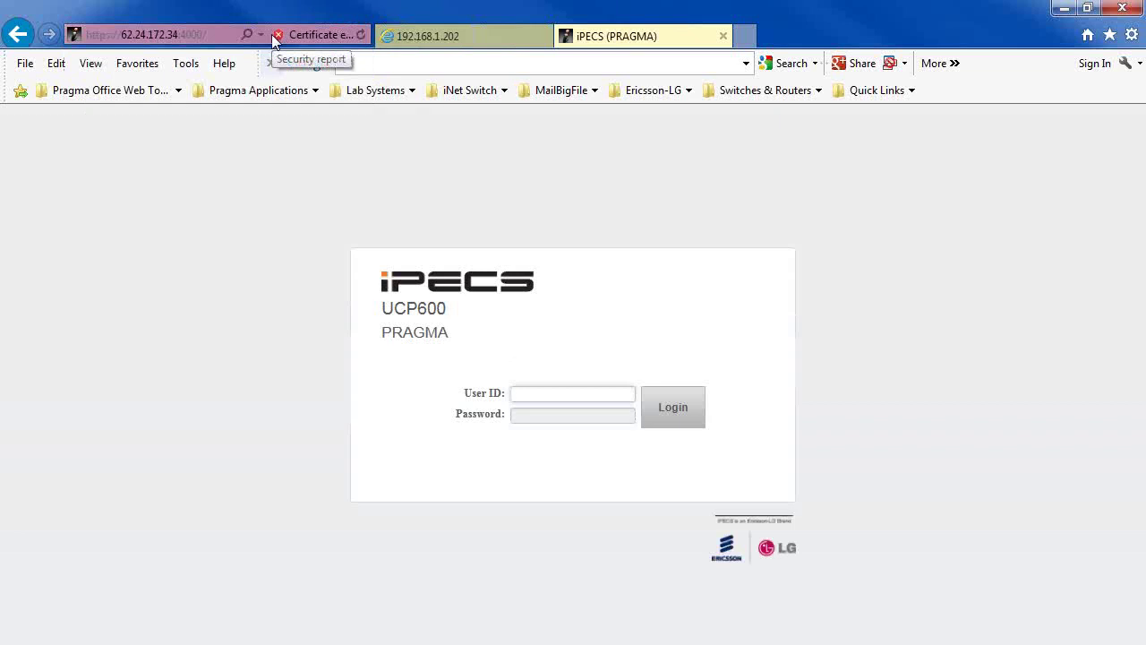
click(723, 36)
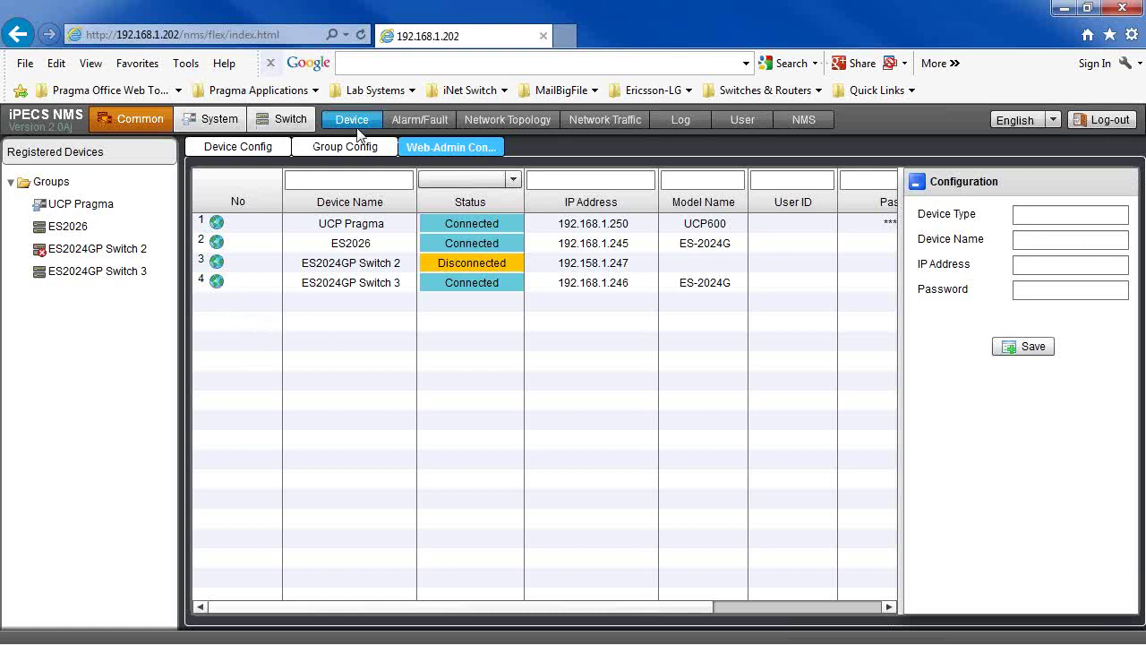
Step: Mark events 1 to 4 in the alarm/fault analysis list for deletion and delete them
click(416, 119)
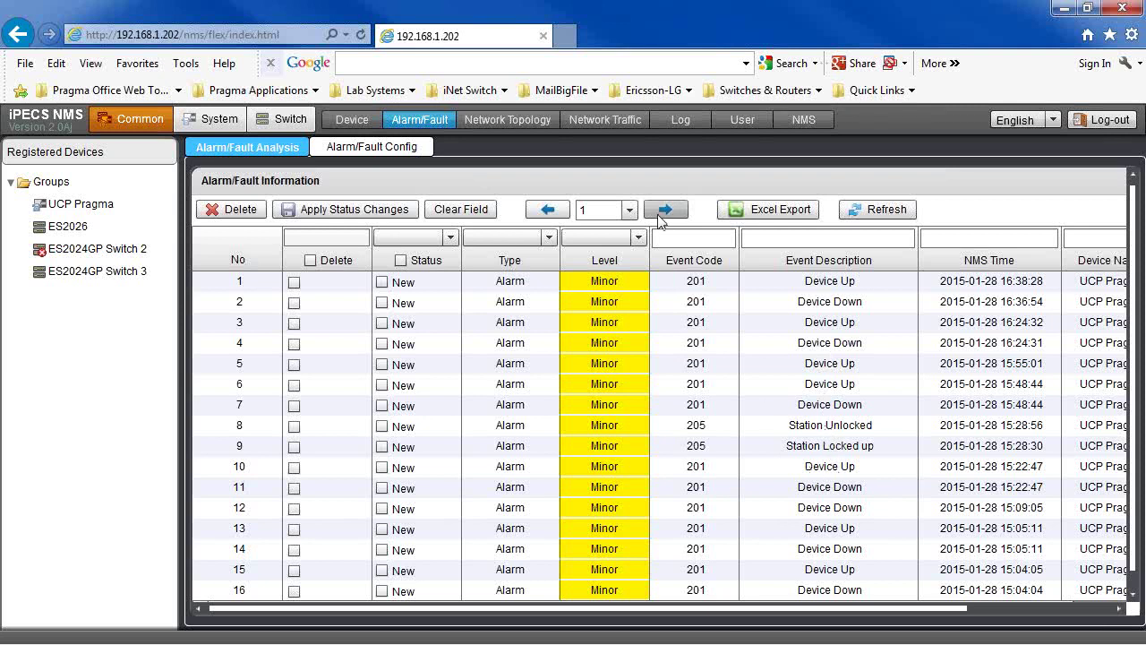
click(295, 283)
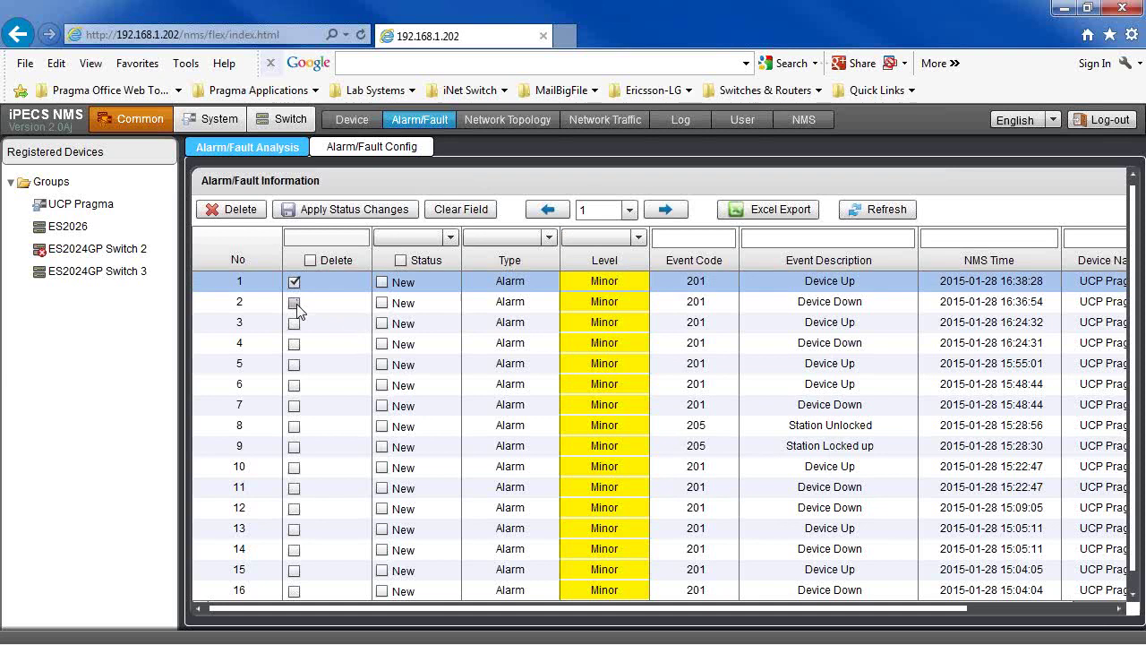
click(295, 302)
click(295, 324)
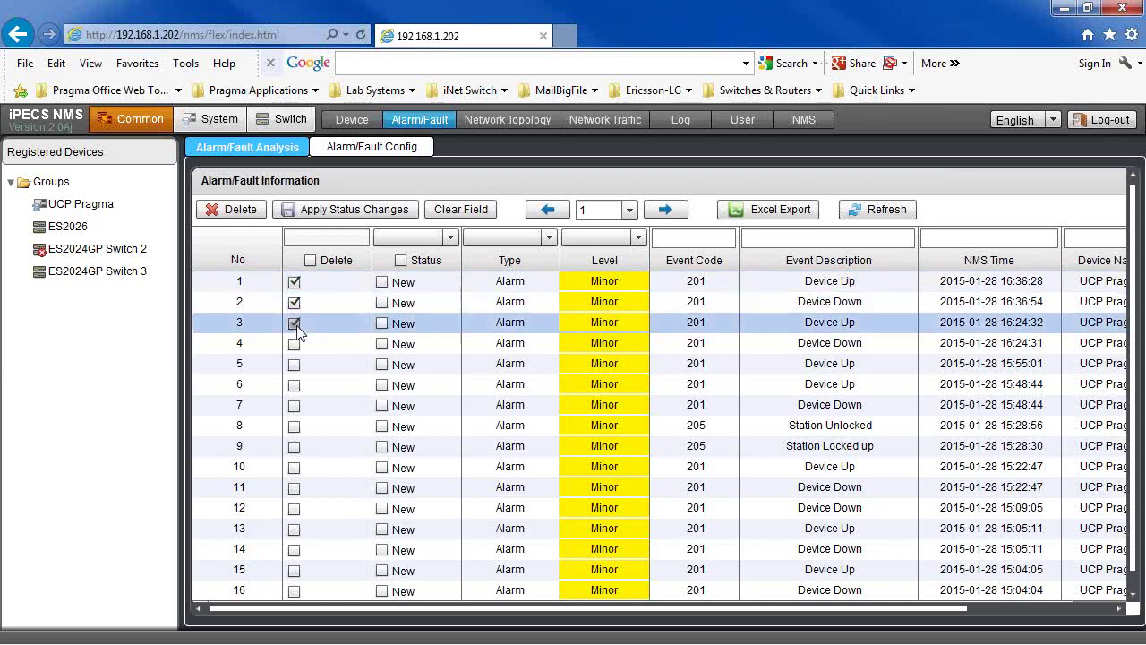
click(295, 344)
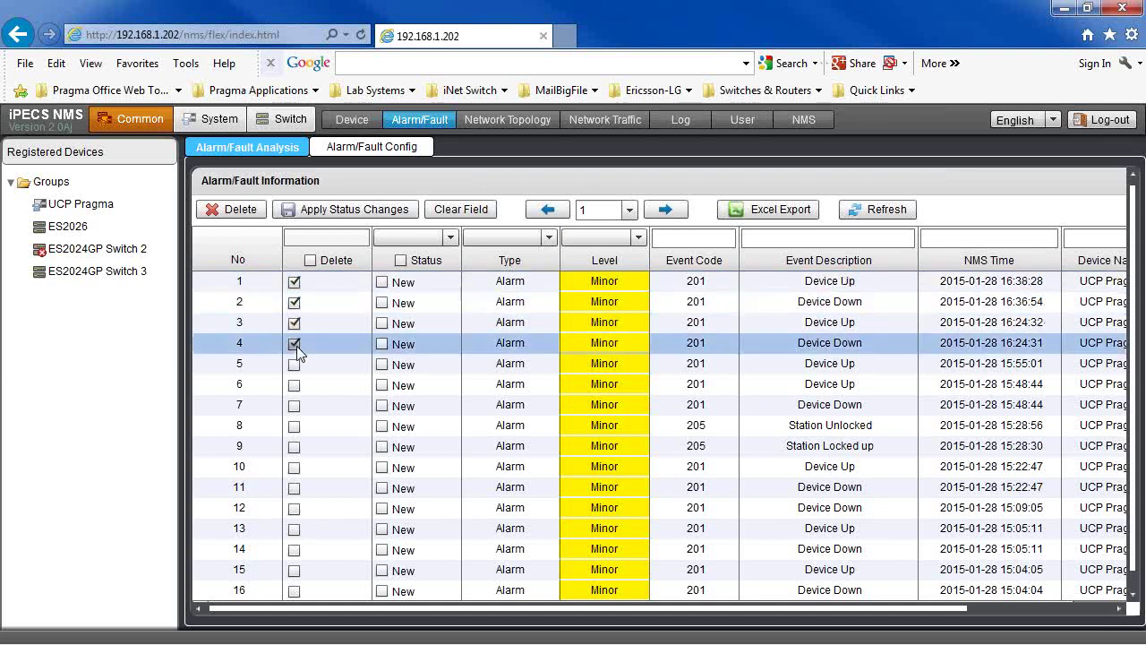
click(220, 209)
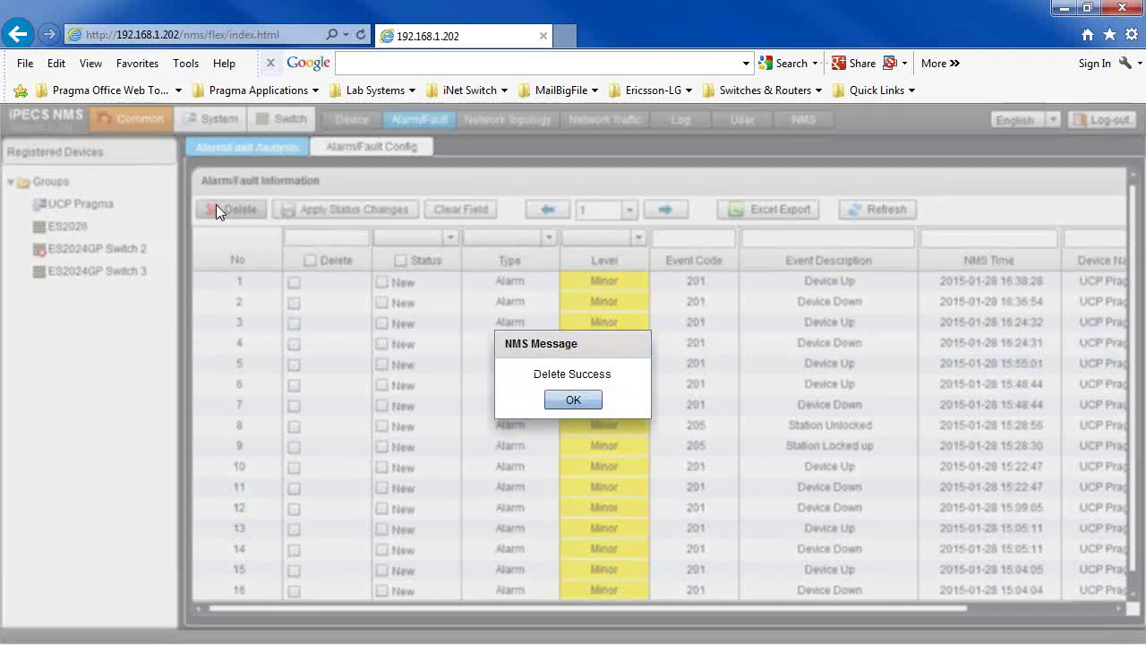
click(574, 398)
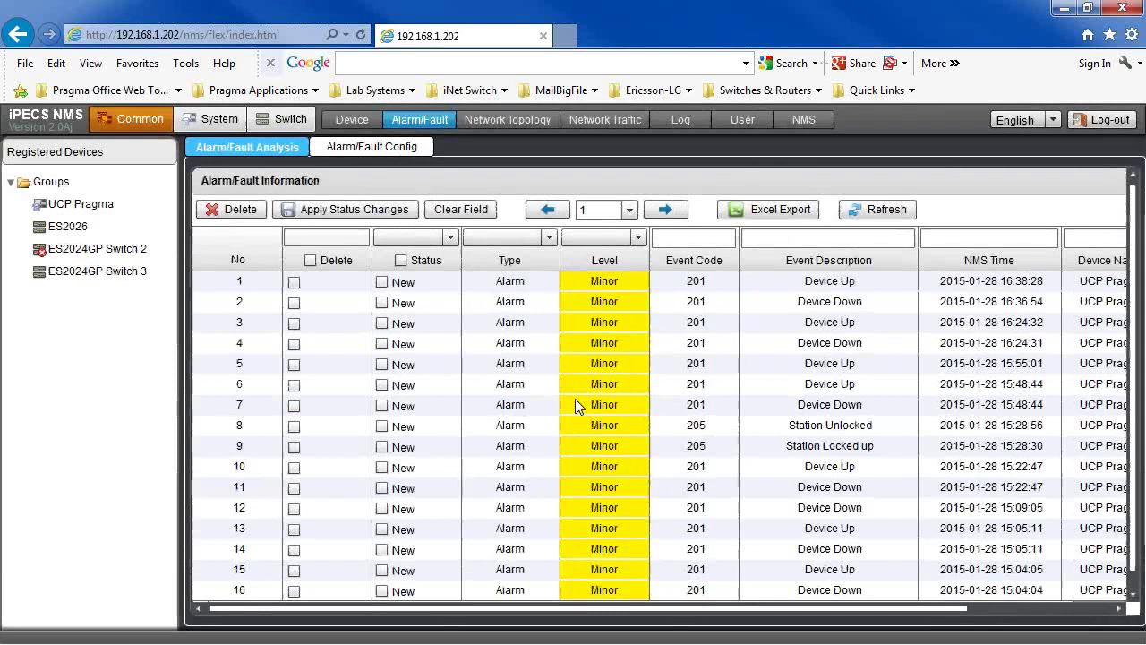
Step: Choose Critical as the level of the CPU Overload event in the alarm/fault configuration
click(365, 149)
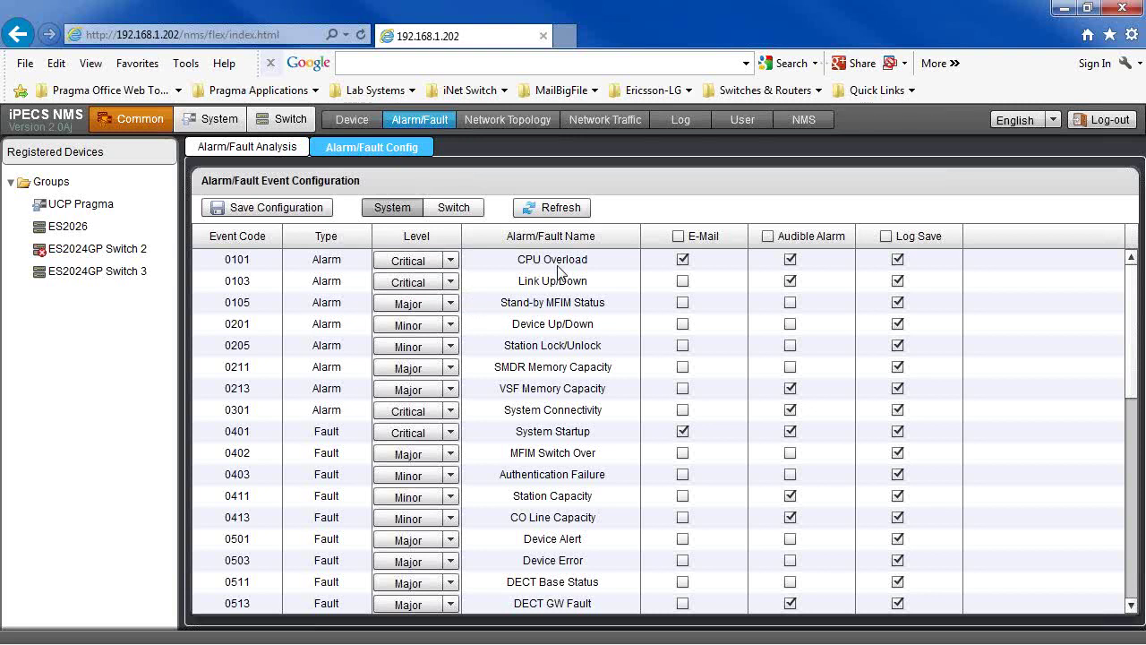
click(451, 260)
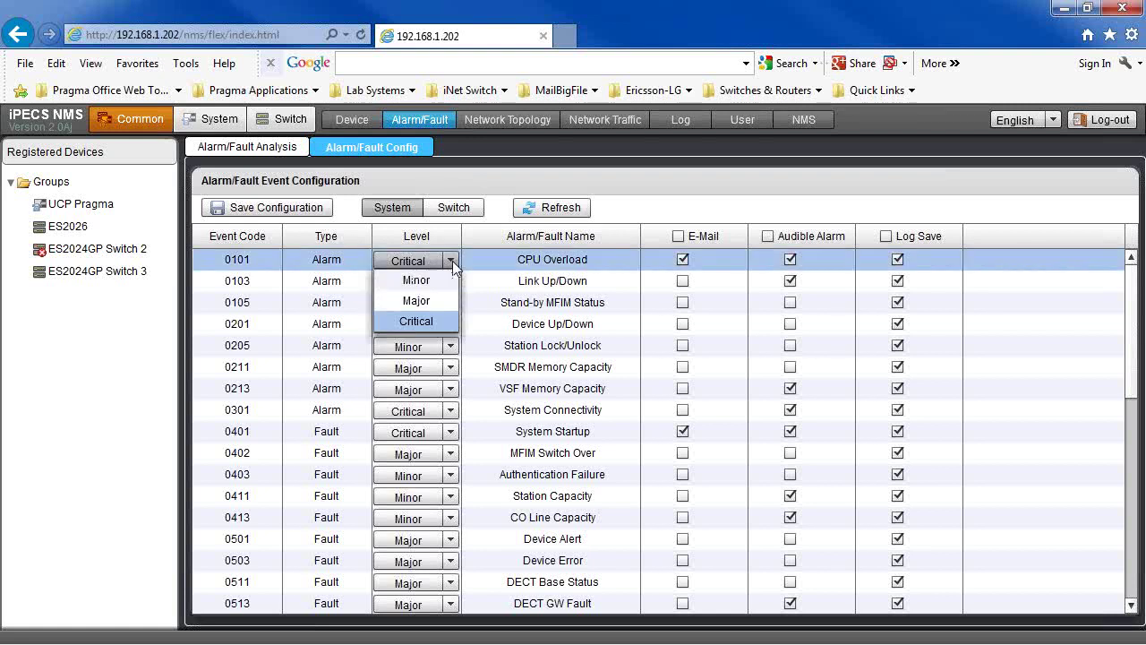
click(435, 322)
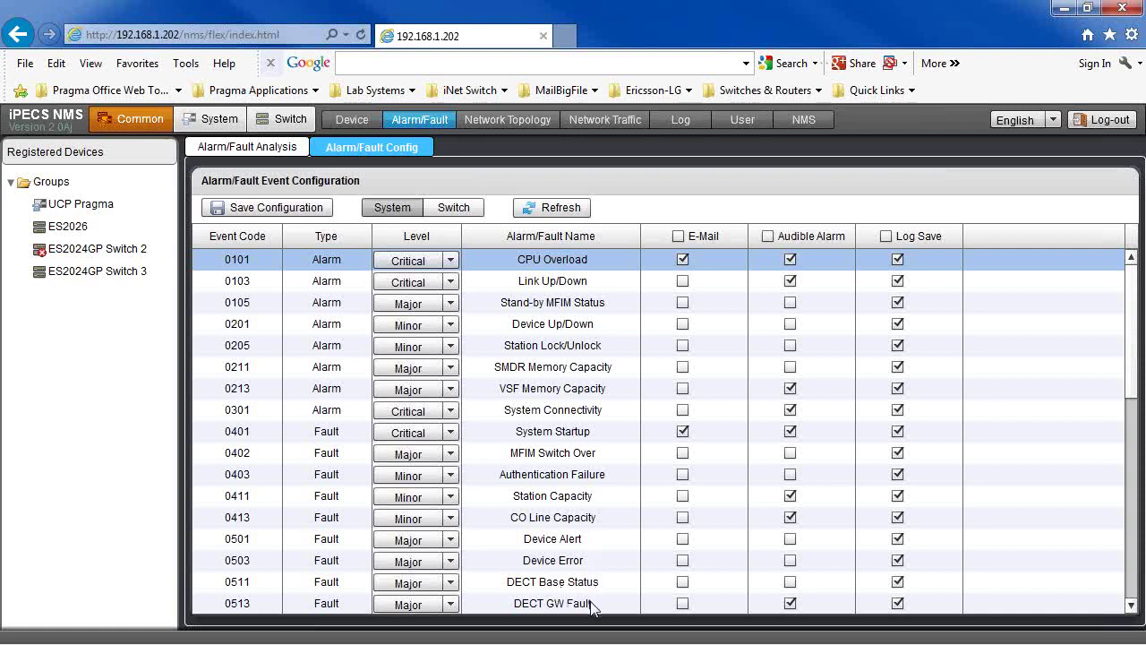
Step: Examine the remaining system events with their levels and notification options, and display the switch event list
click(1135, 611)
click(1135, 610)
click(1135, 610)
click(1135, 611)
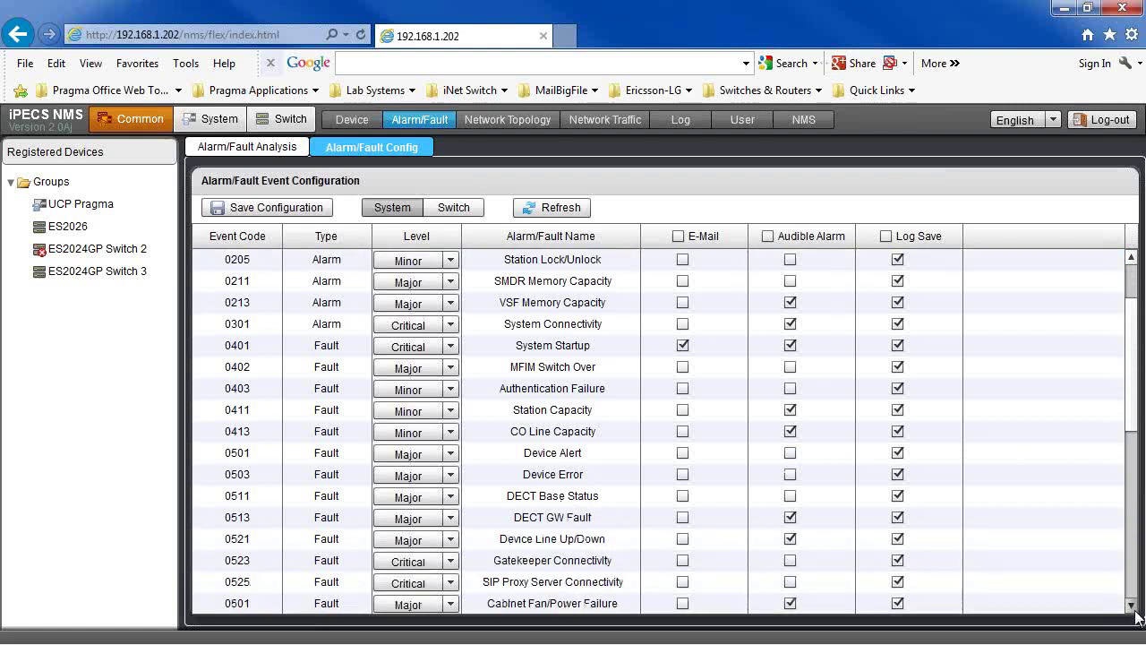
click(1131, 606)
click(1131, 606)
click(1131, 606)
click(1131, 606)
click(1131, 606)
click(1131, 606)
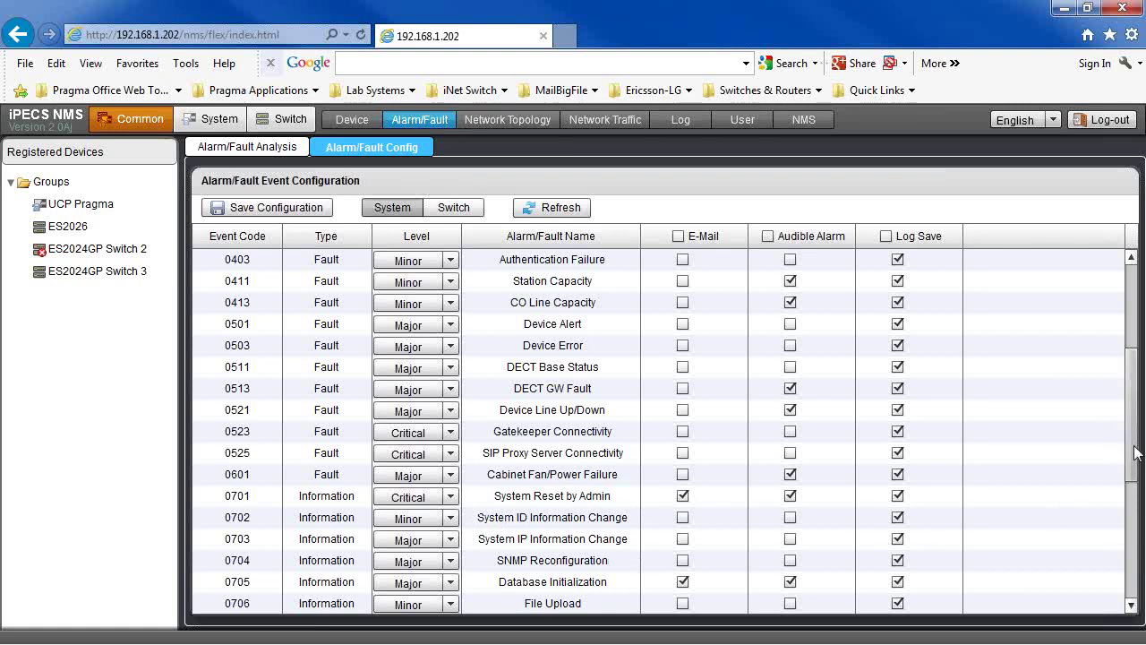
drag(1136, 452, 1141, 514)
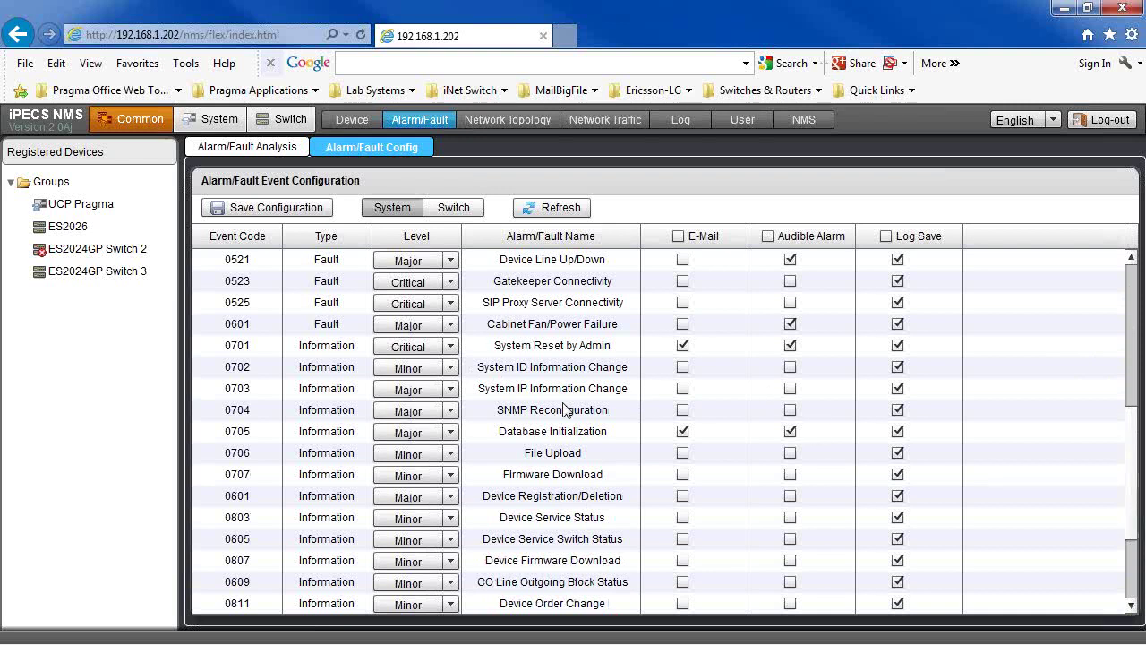
click(450, 208)
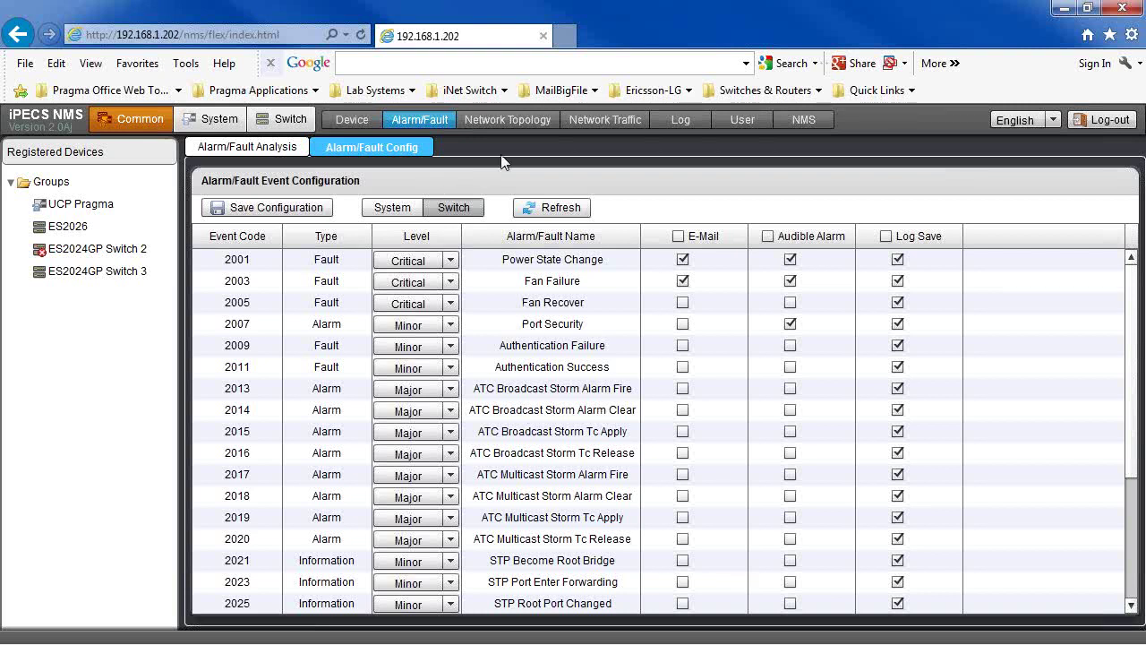
Step: Run a live ping from UCP Pragma to 192.168.1.64 and stop it after a few replies
click(606, 119)
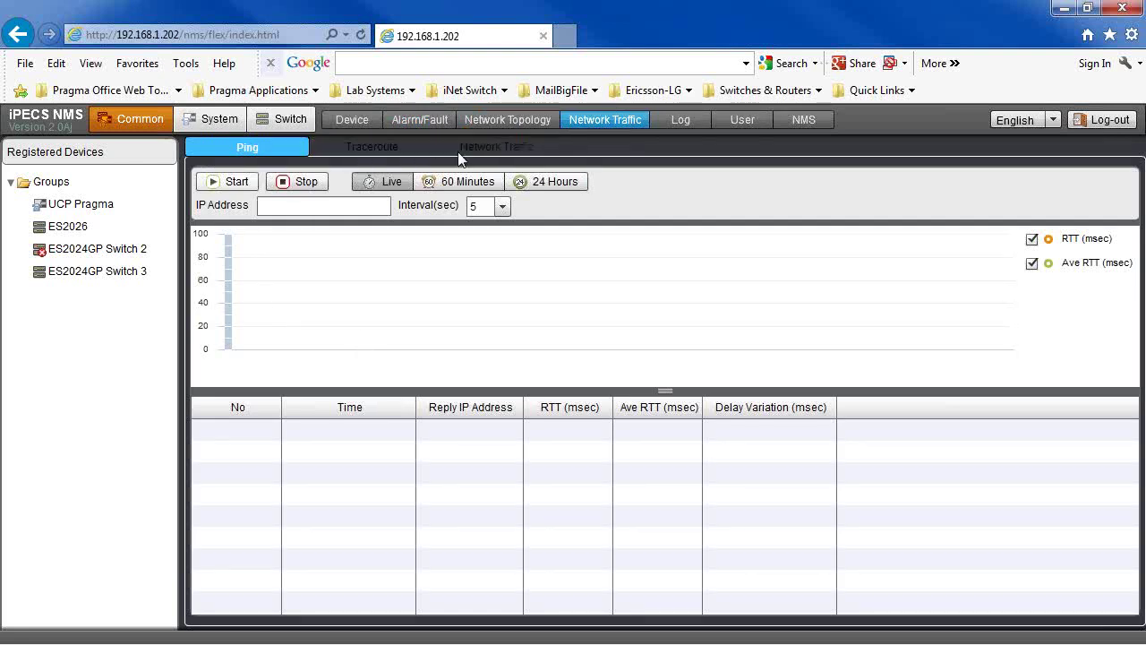
click(77, 206)
click(290, 204)
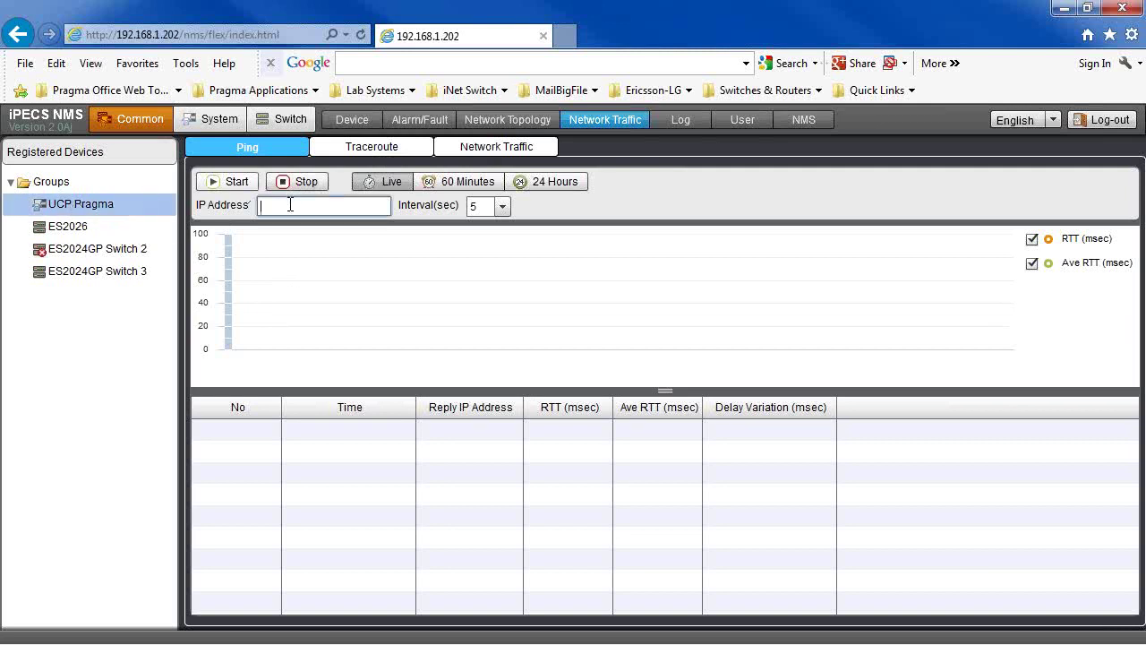
text(199)
text(.168.)
text(1 64)
click(233, 182)
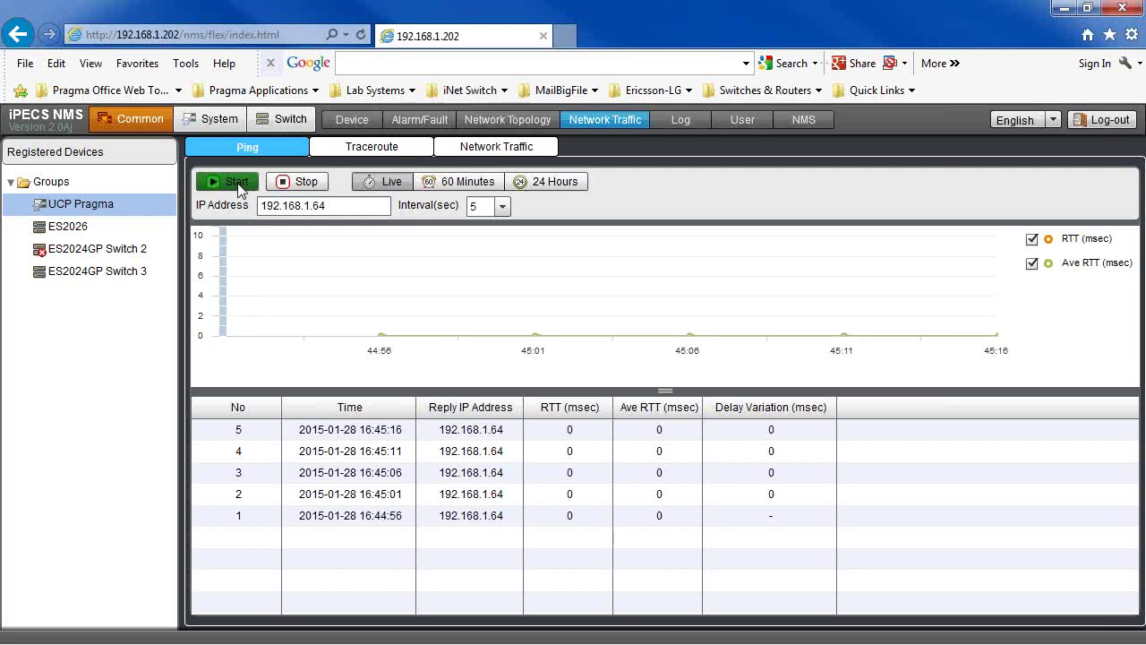
click(288, 185)
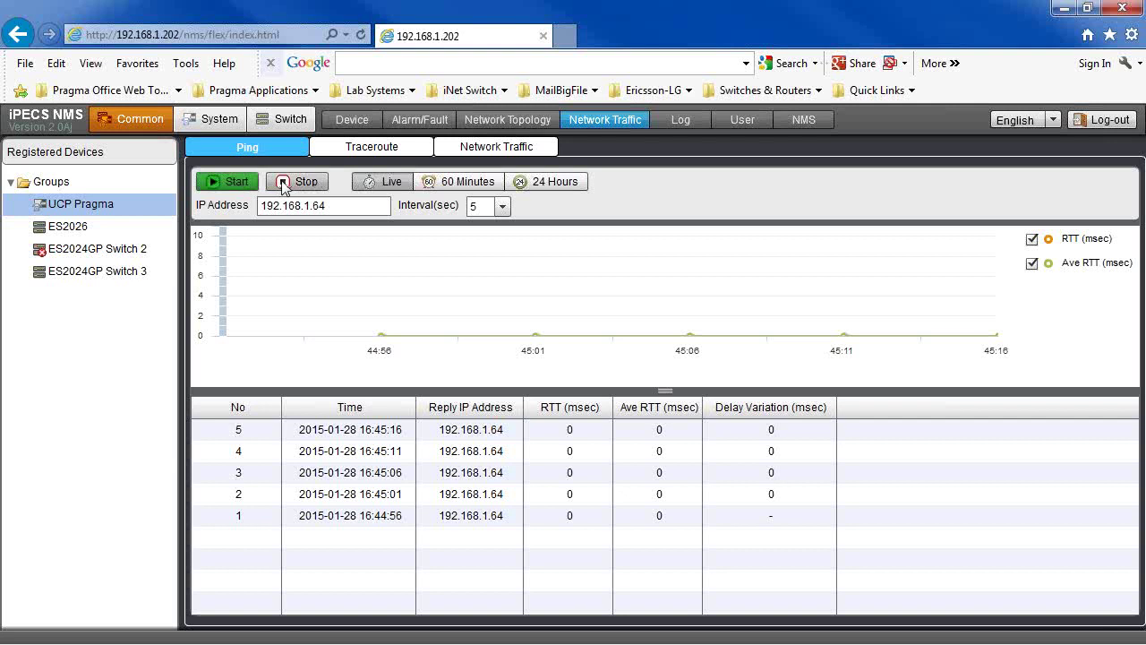
Step: Run a traceroute from UCP Pragma to 192.168.1.64 with the interval left at 3 seconds
click(387, 148)
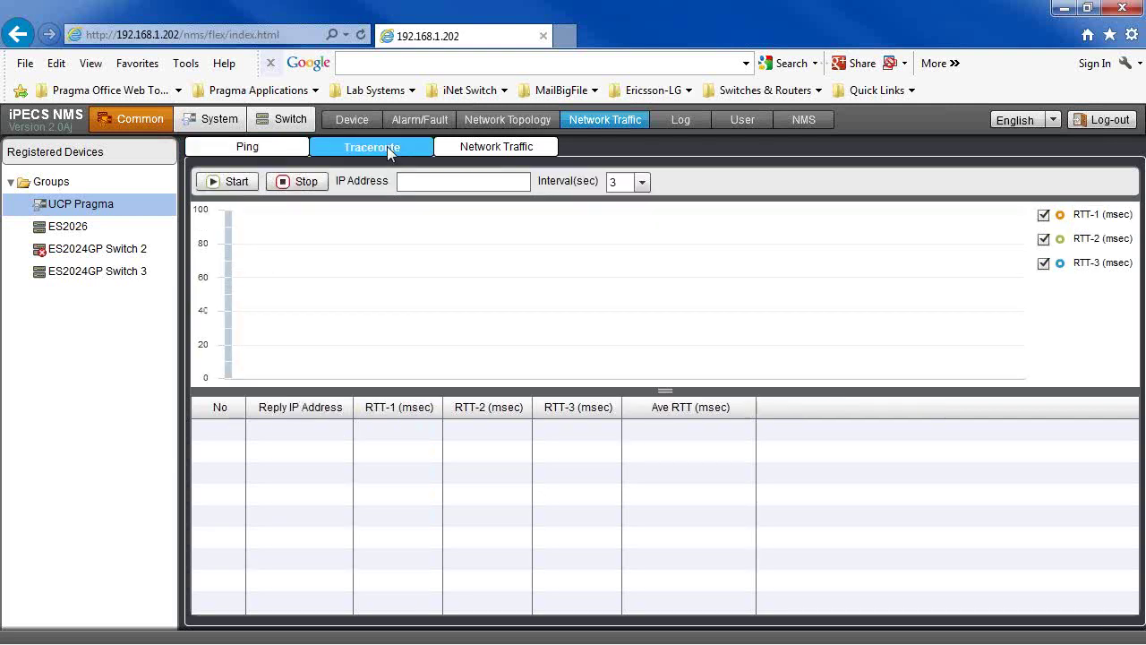
click(455, 185)
text(192.16)
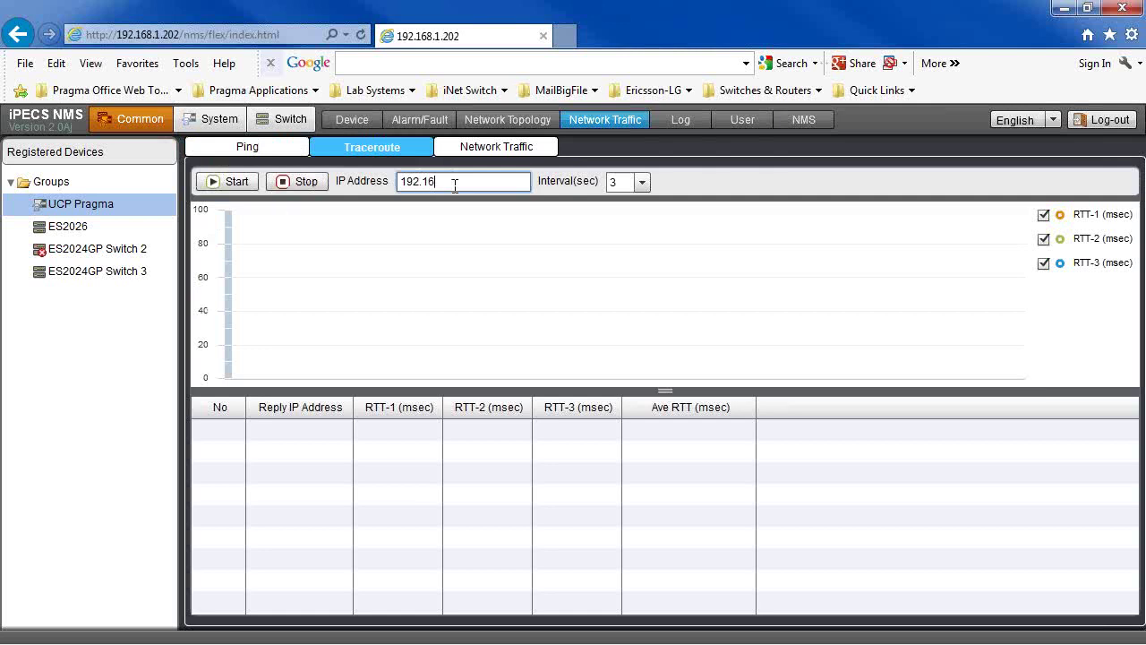
text(8.1.64)
click(225, 185)
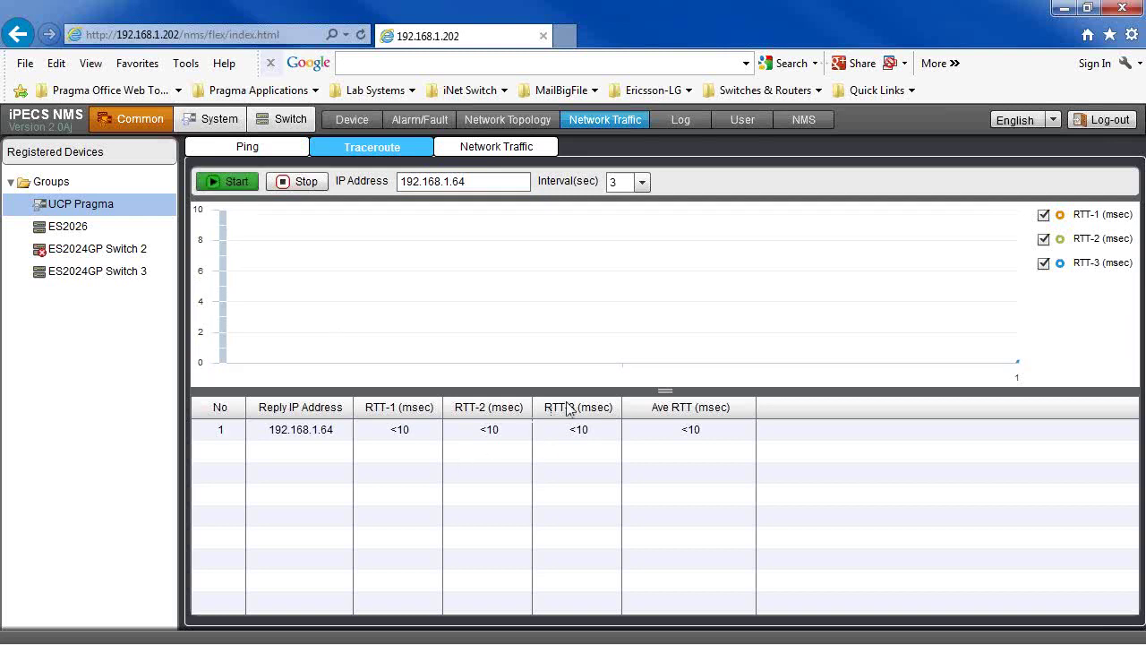
Step: View UCP Pragma's live network traffic graph, followed by the log and user management areas
click(476, 149)
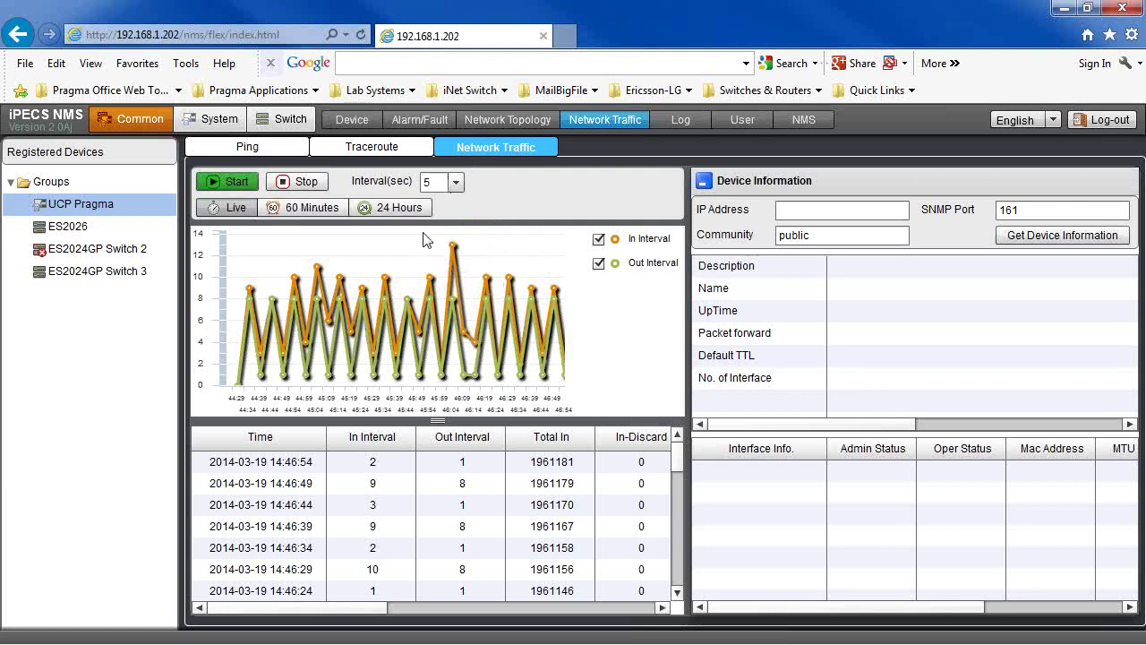
click(688, 120)
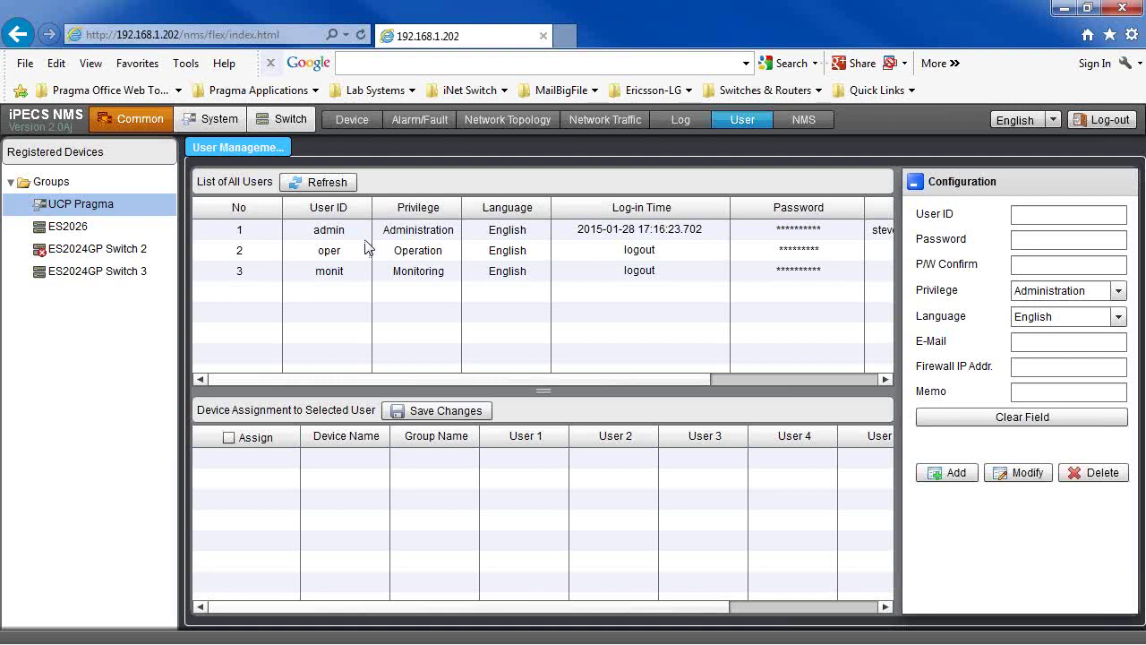
Step: Display the NMS configuration and show its mail server (SMTP) and NMS firewall IP address settings
click(803, 121)
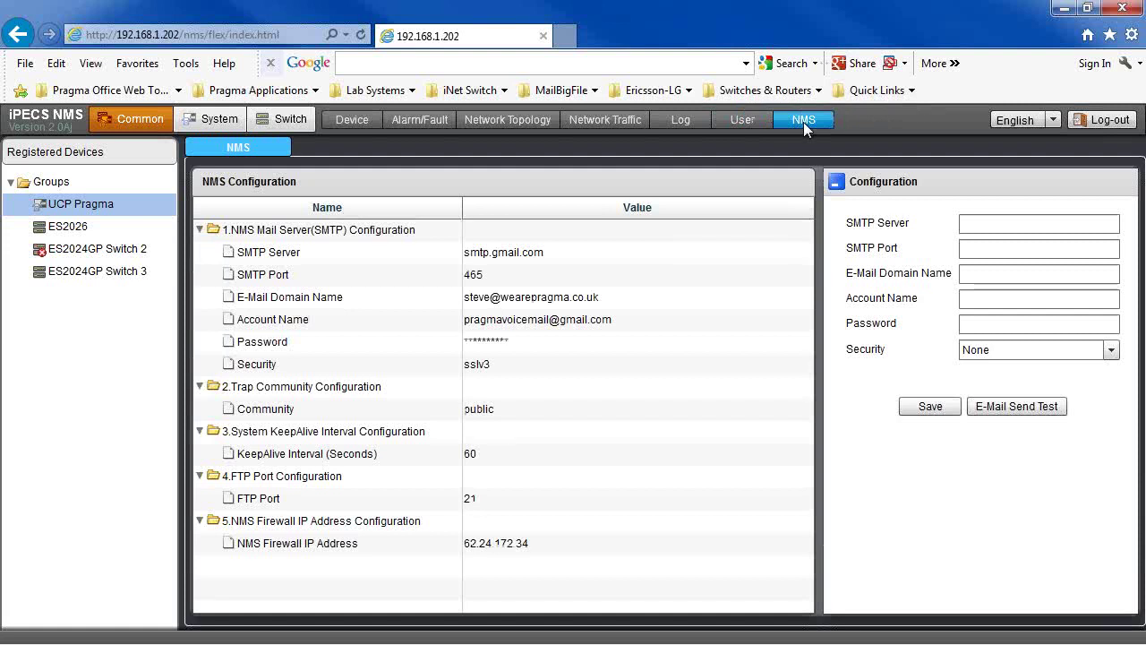
click(375, 234)
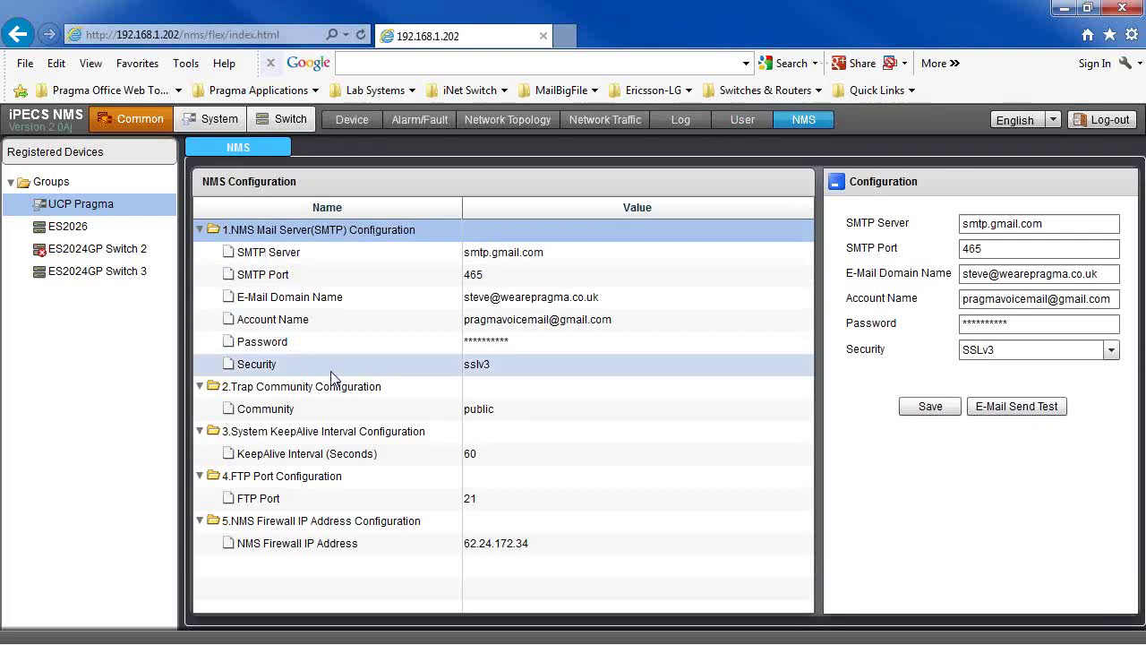
click(308, 525)
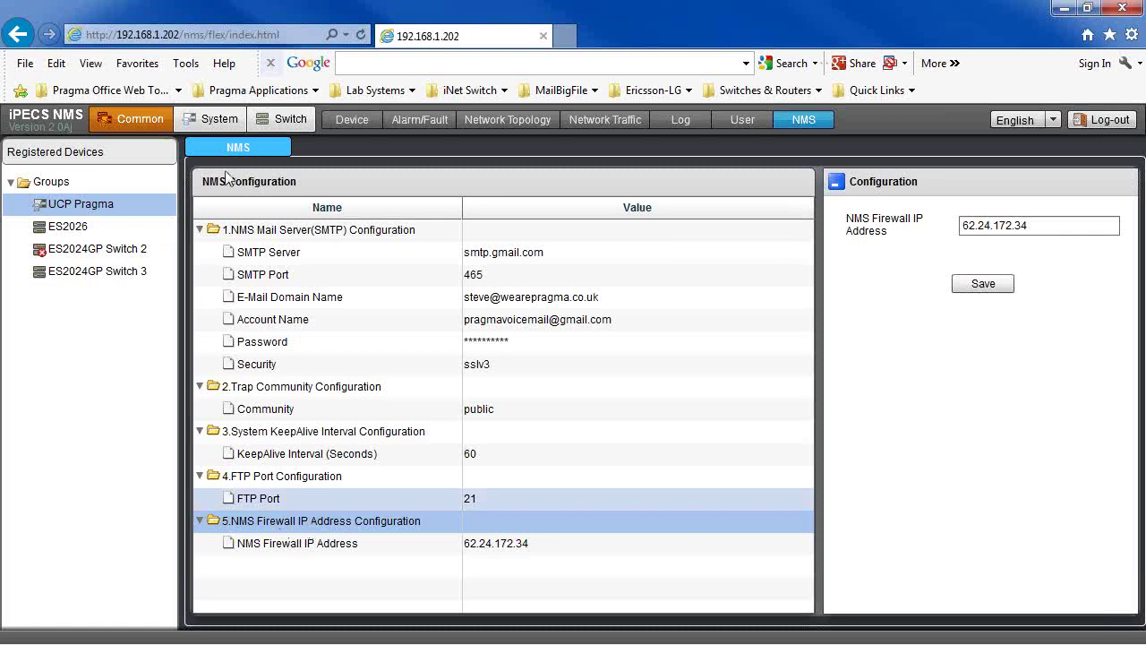
Step: Examine UCP Pragma's system configuration information together with its attendant, CO group and station group lists
click(206, 123)
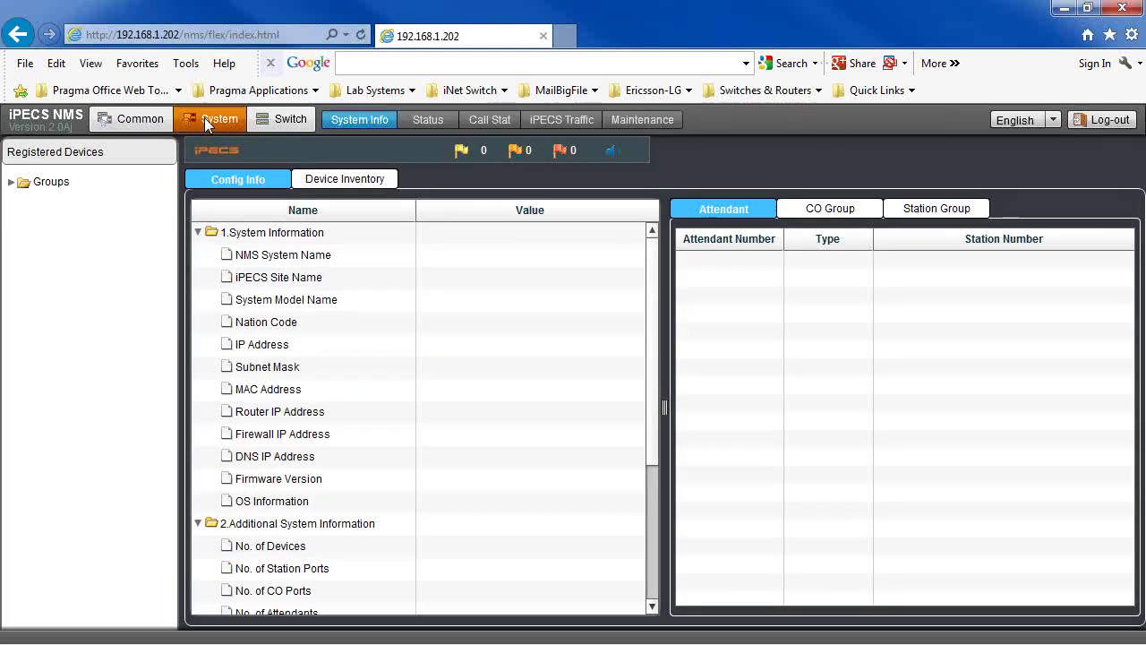
click(12, 183)
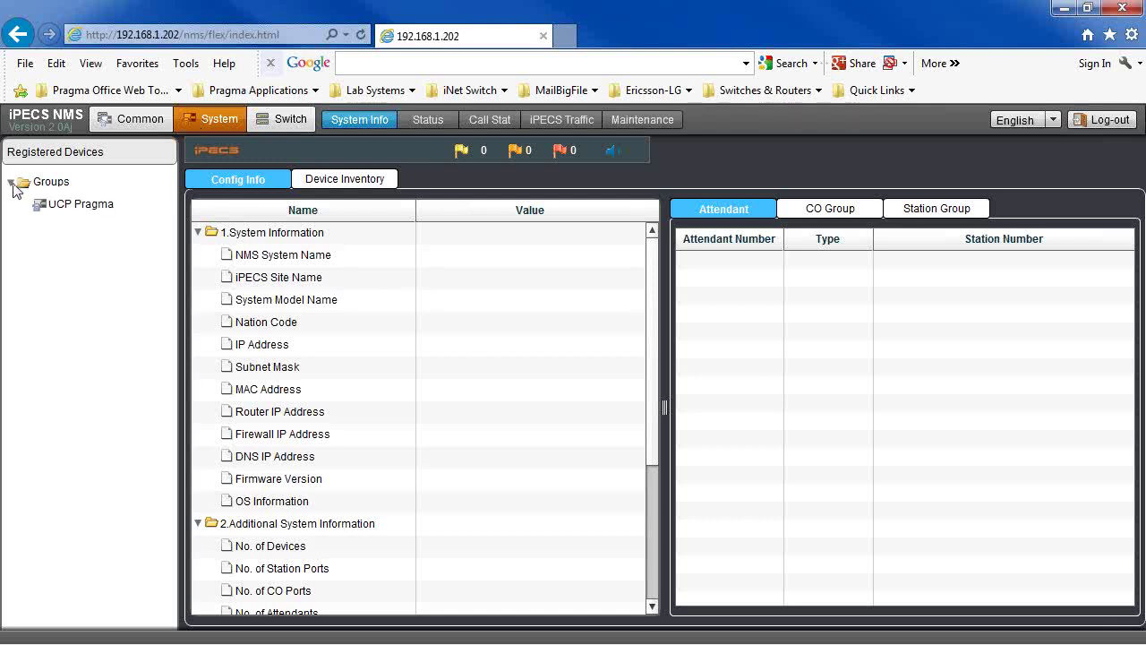
click(74, 208)
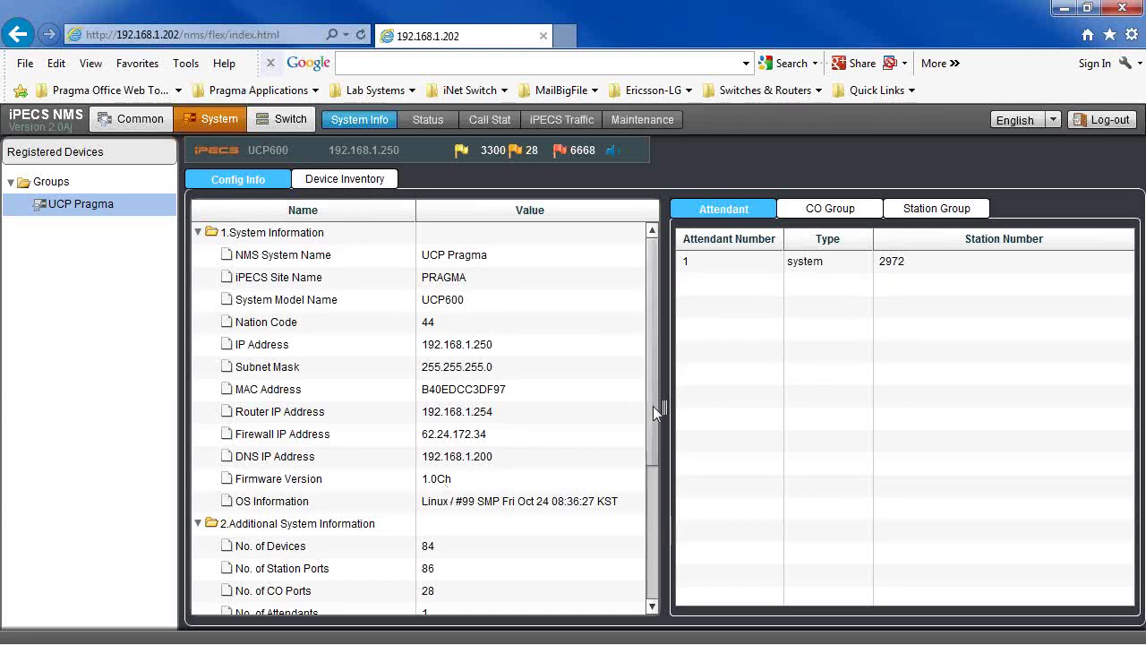
drag(652, 406, 652, 466)
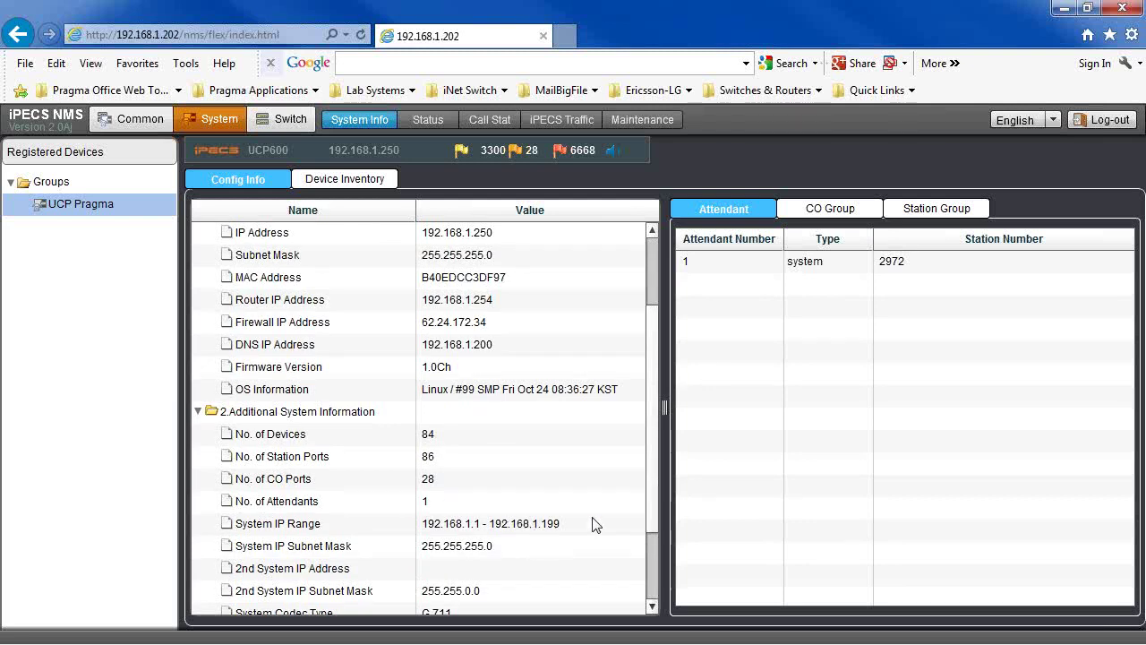
scroll(655, 514, down, 2)
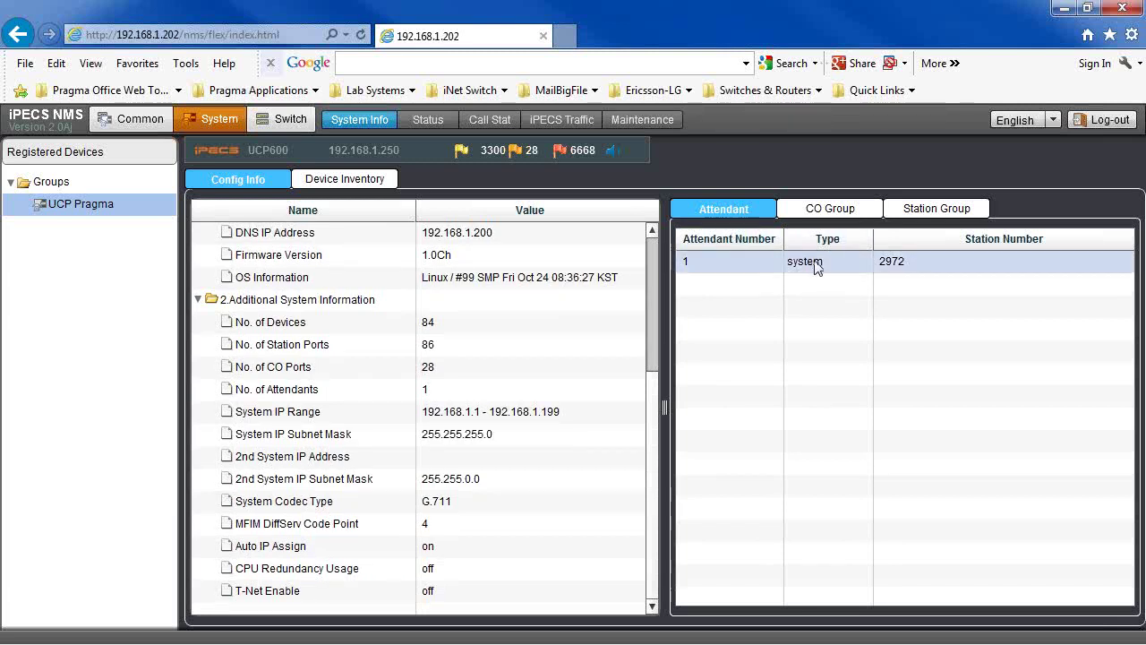
click(827, 210)
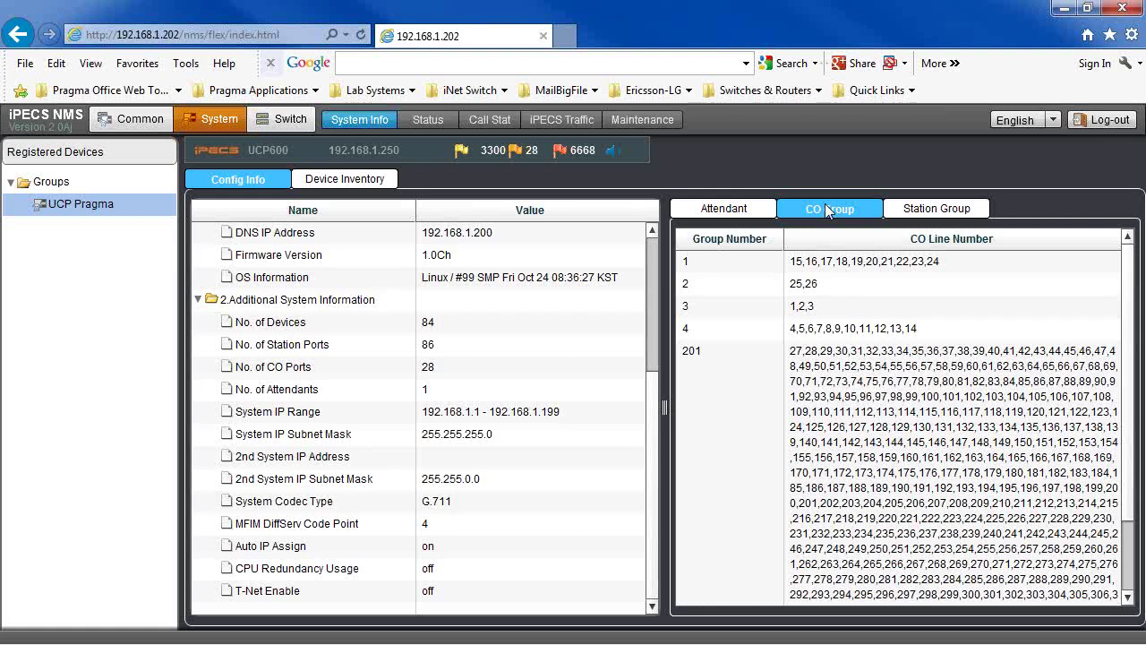
click(940, 211)
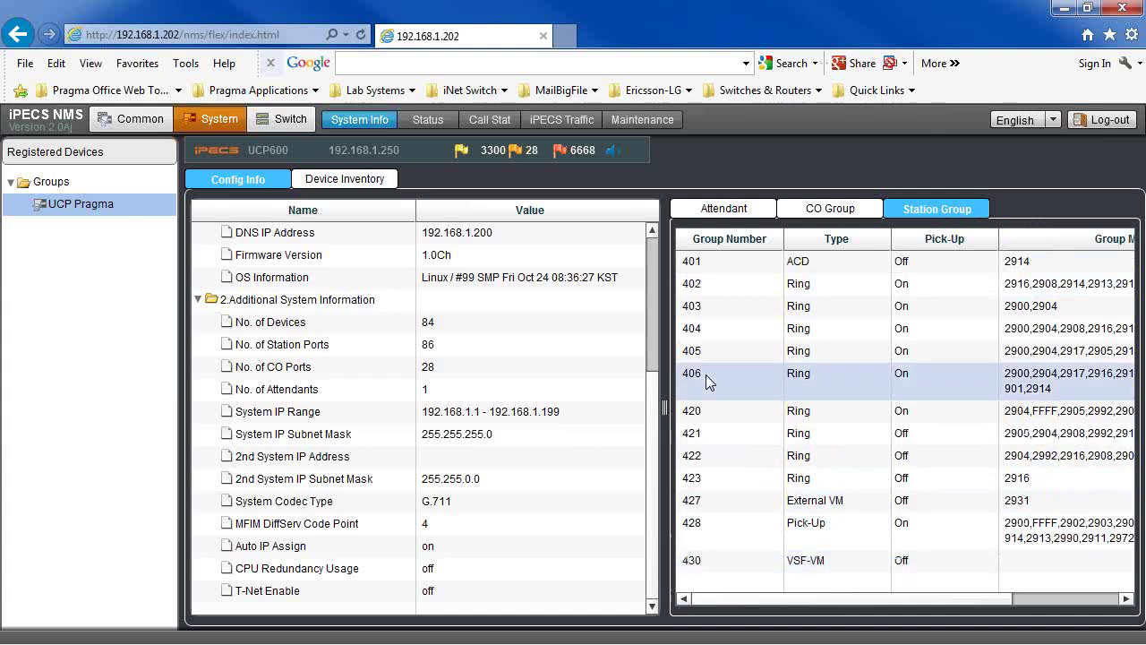
Step: Load the current device inventory data for UCP Pragma and look through its device information list
click(349, 182)
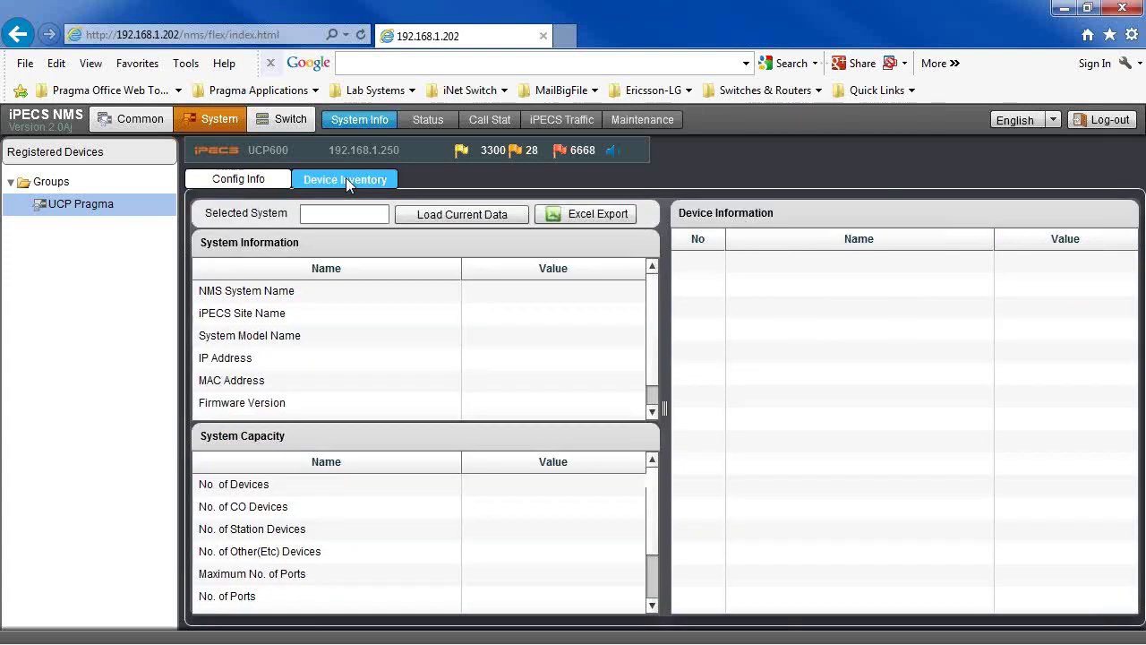
click(97, 206)
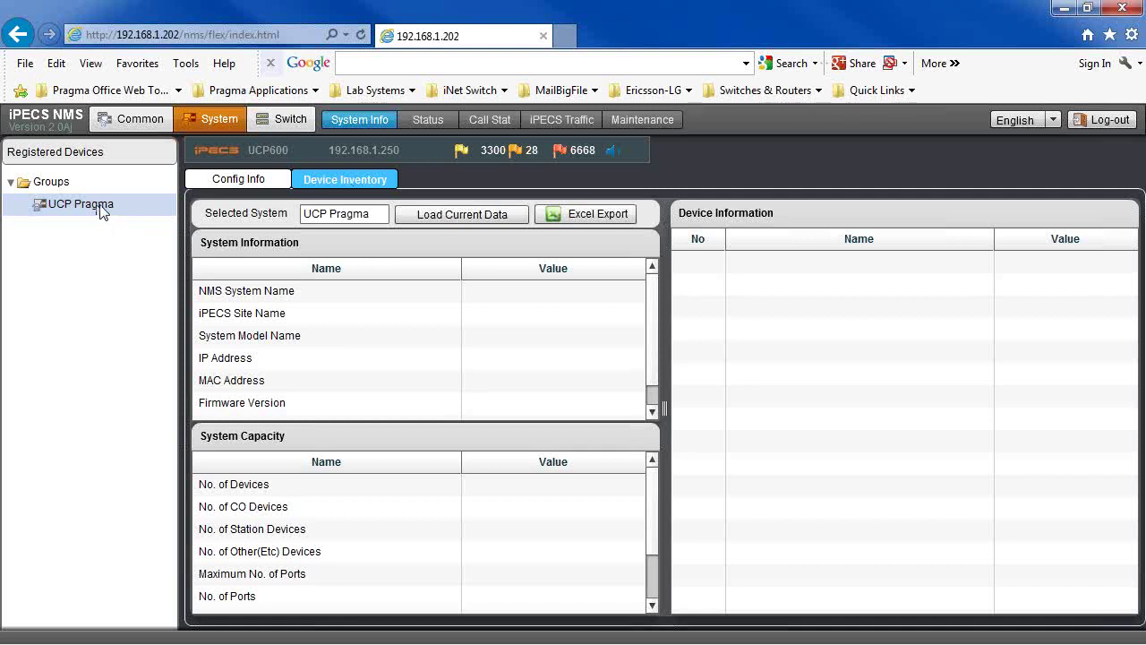
click(465, 213)
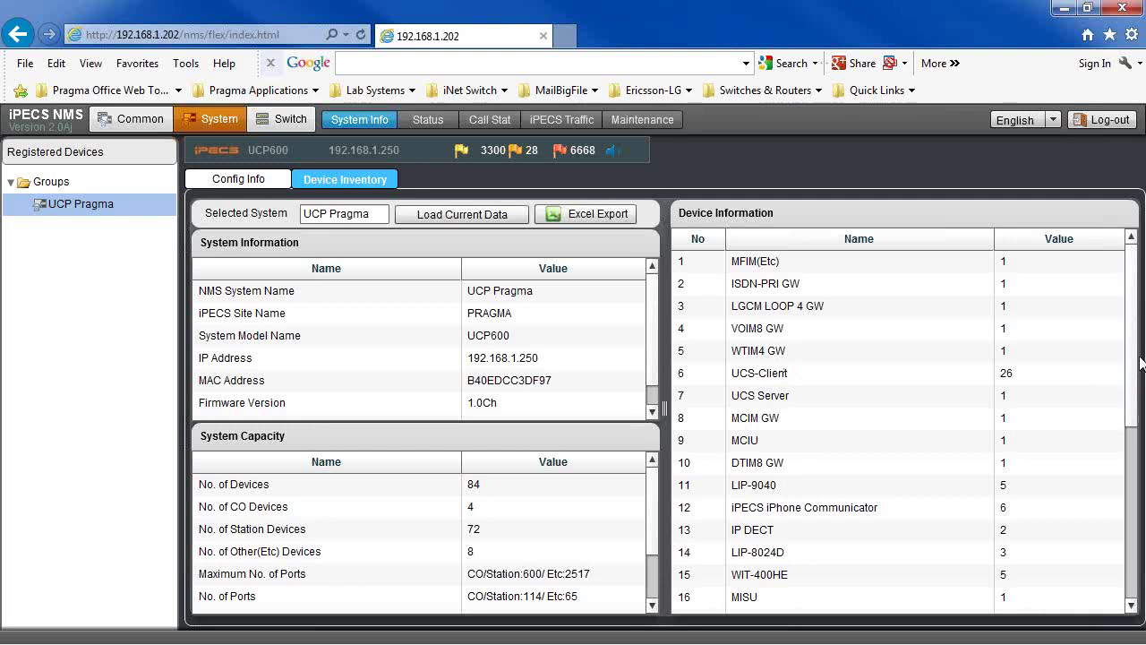
drag(1136, 364, 1135, 462)
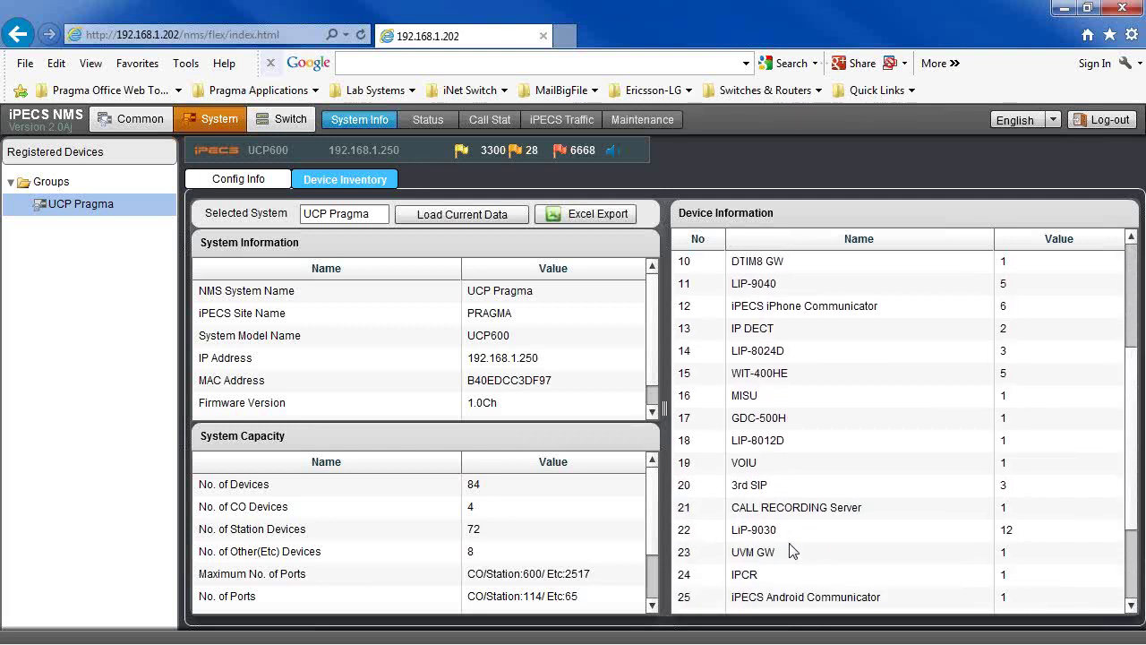
click(1123, 509)
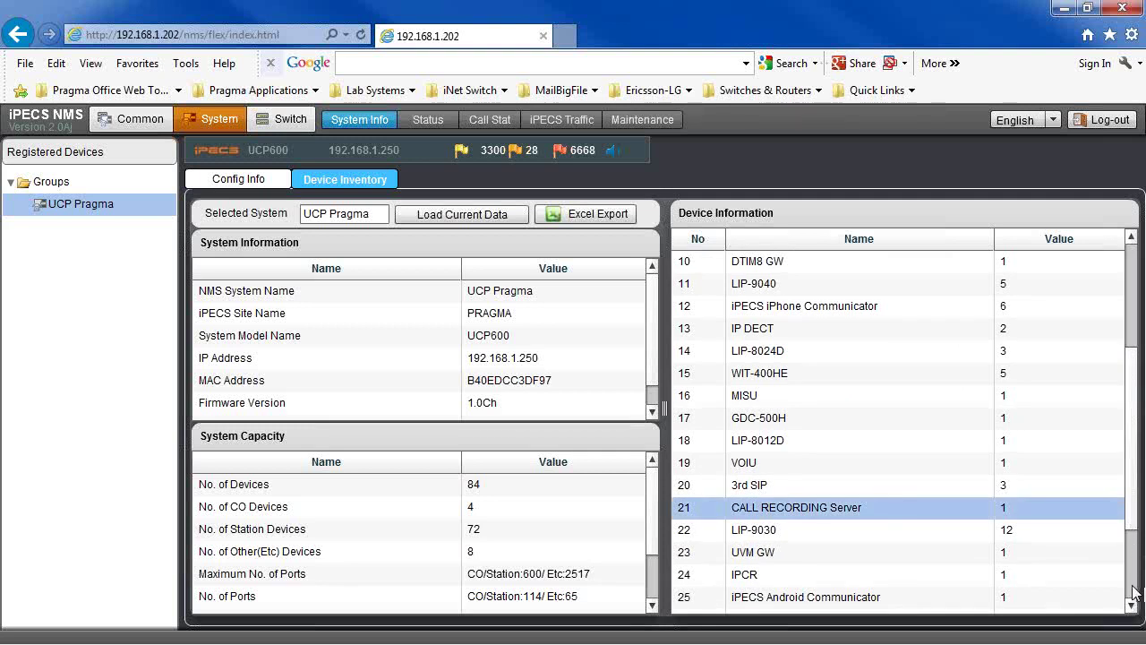
scroll(1132, 556, down, 2)
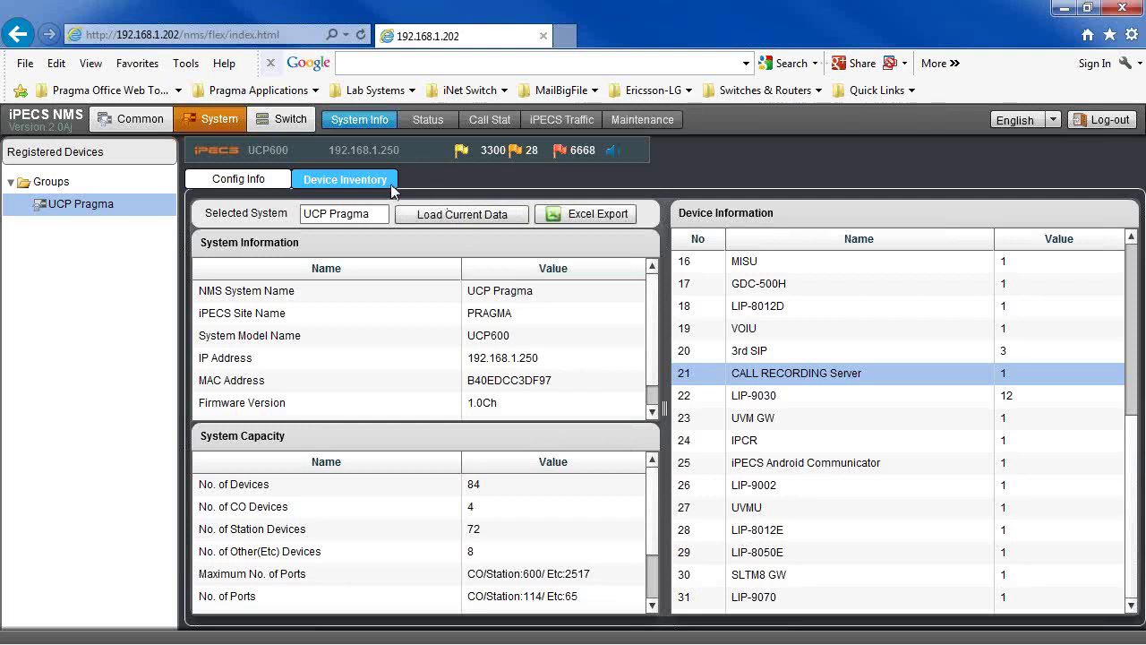
click(443, 119)
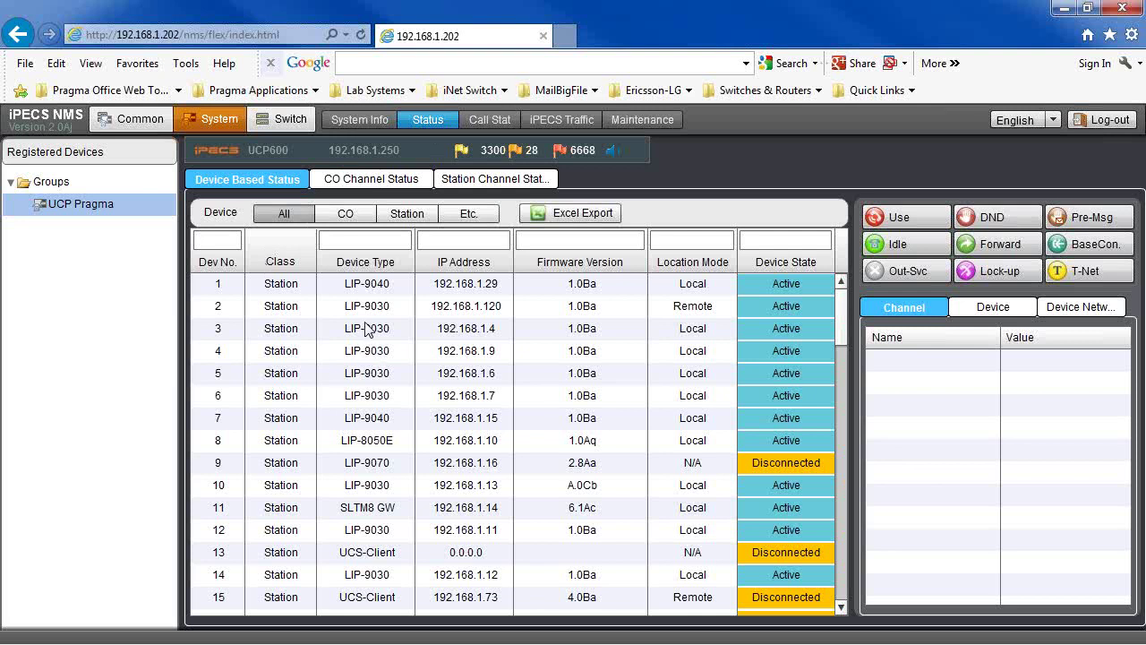
click(336, 215)
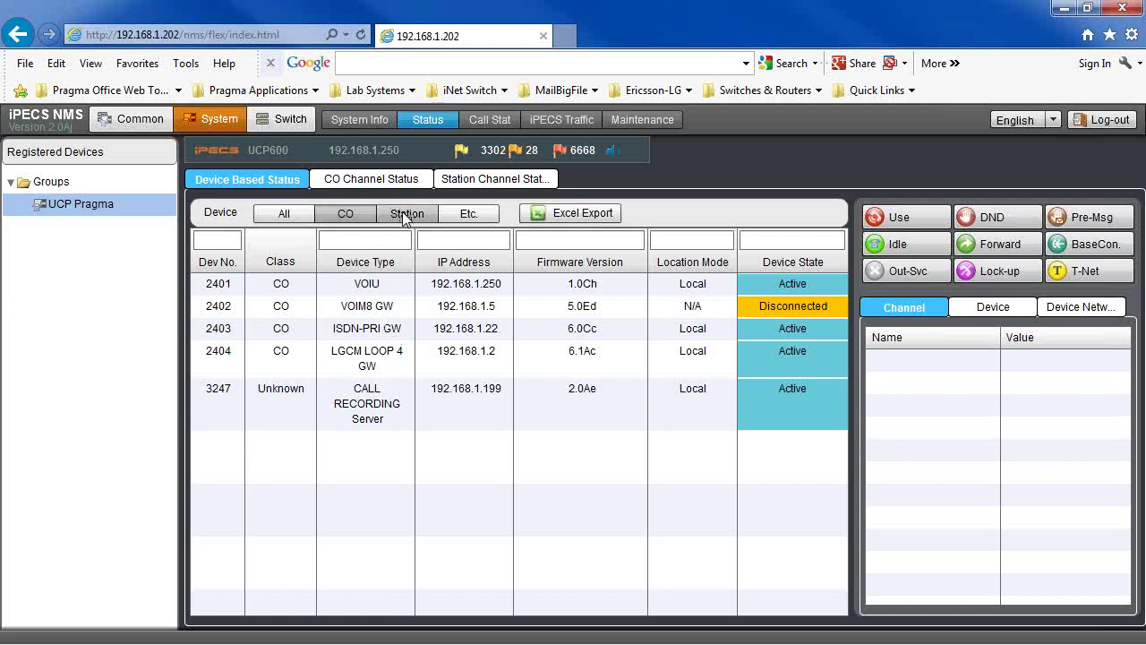
click(406, 215)
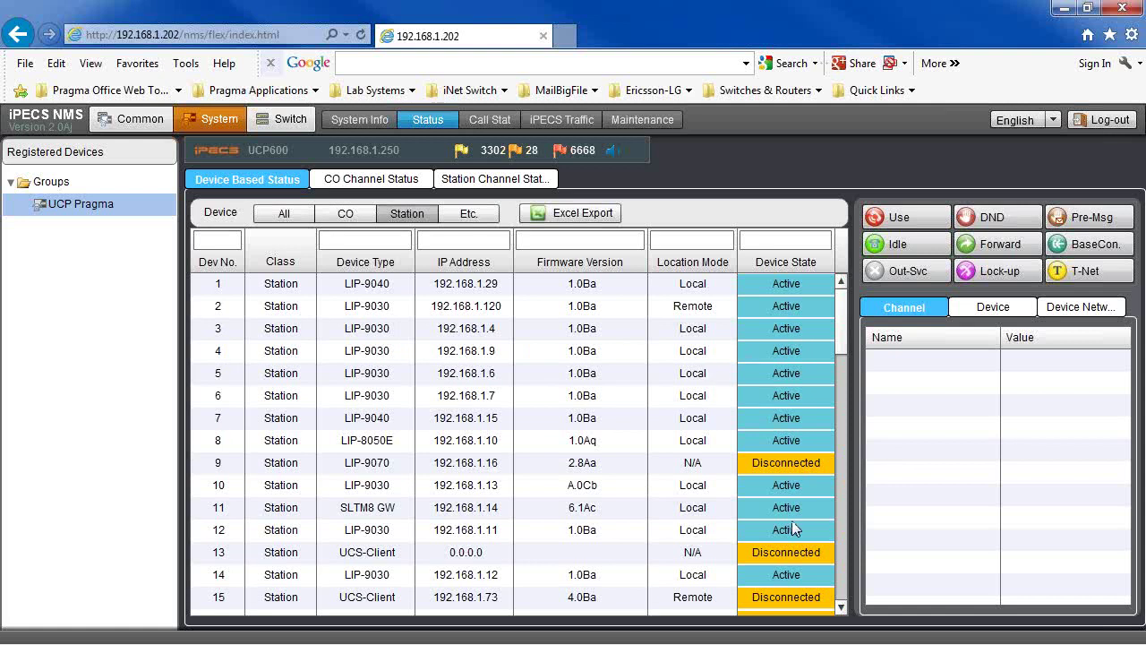
click(465, 215)
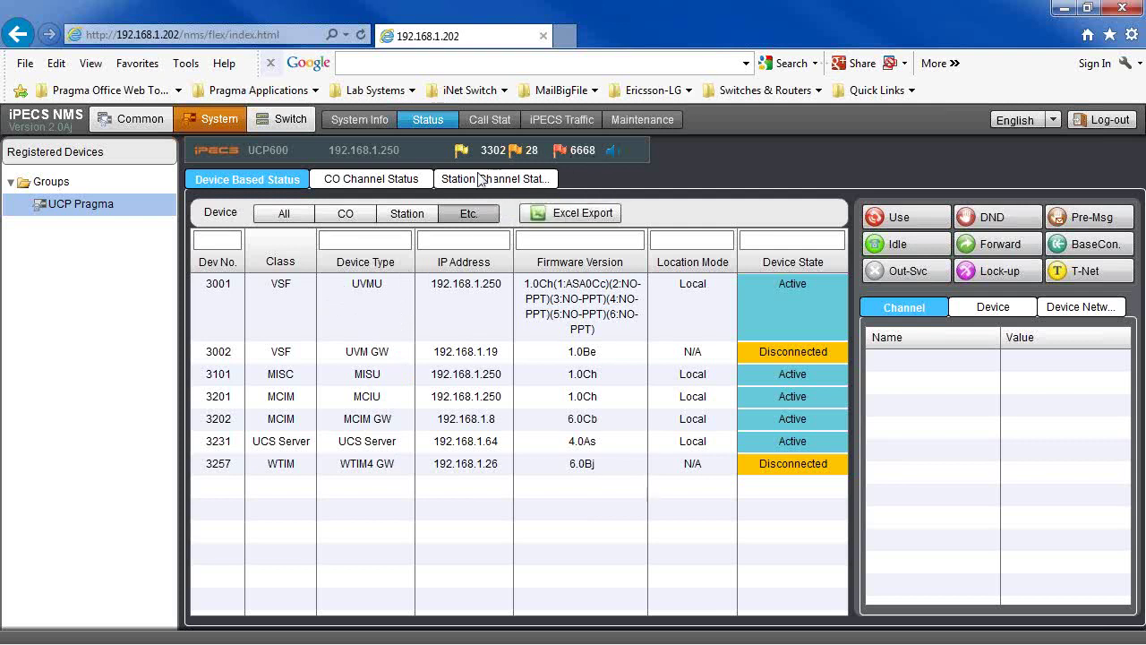
Step: Inspect the channel, device and device network details of CO channel 24 in the CO channel status
click(411, 184)
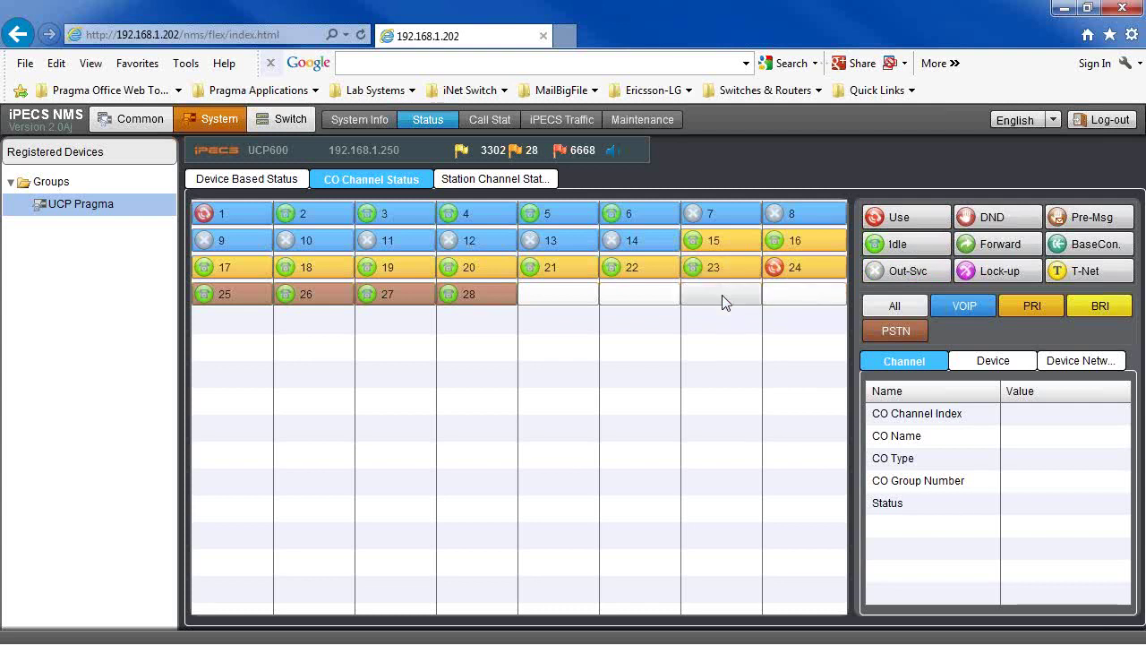
click(794, 269)
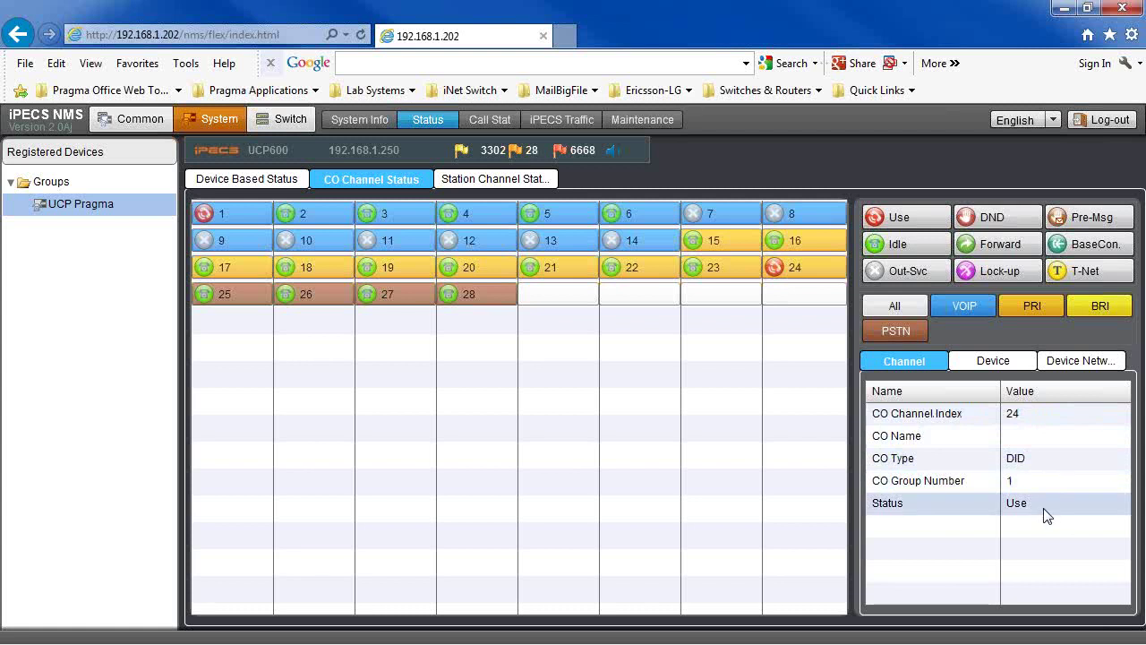
click(980, 360)
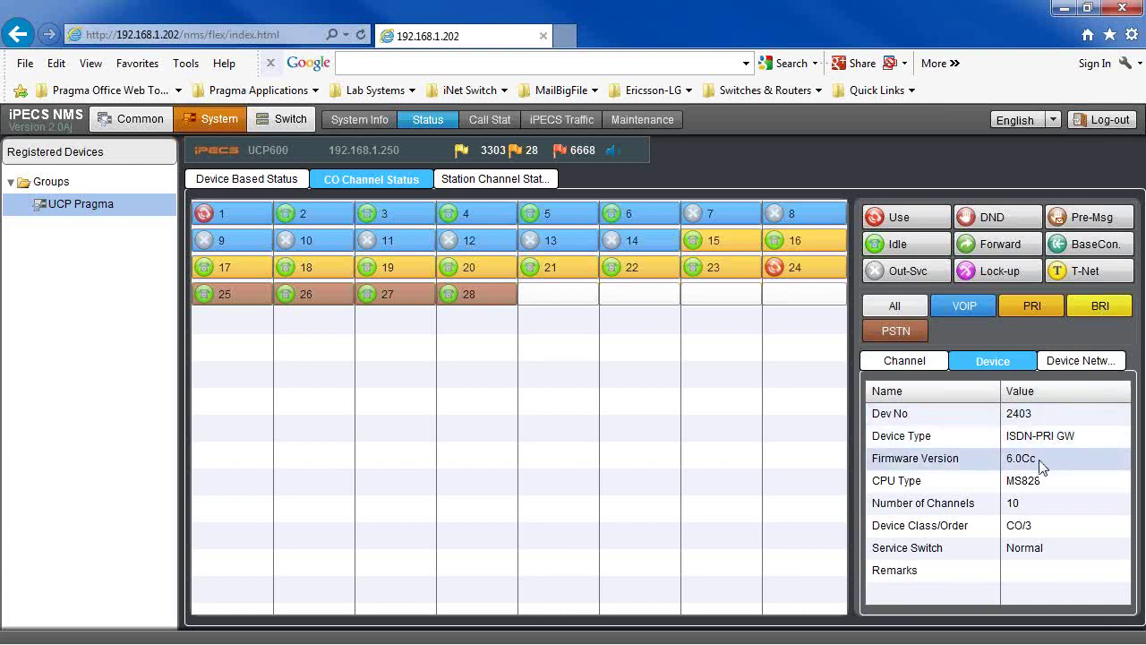
click(1050, 359)
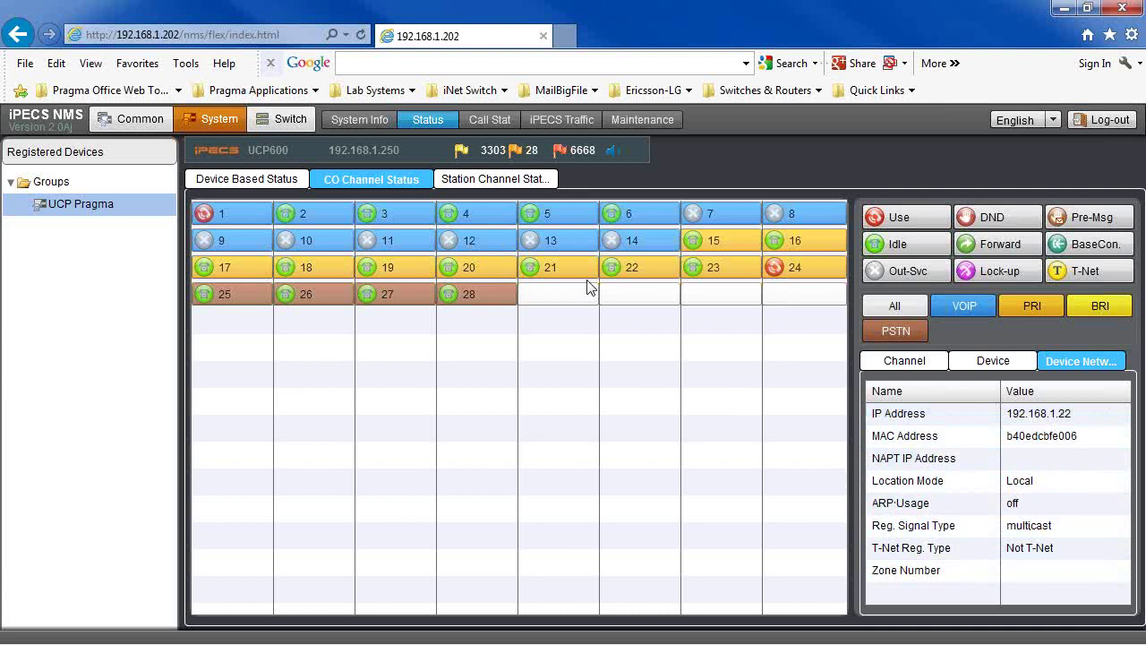
Step: Inspect the device and device network details of station 2990 in the station channel status
click(507, 185)
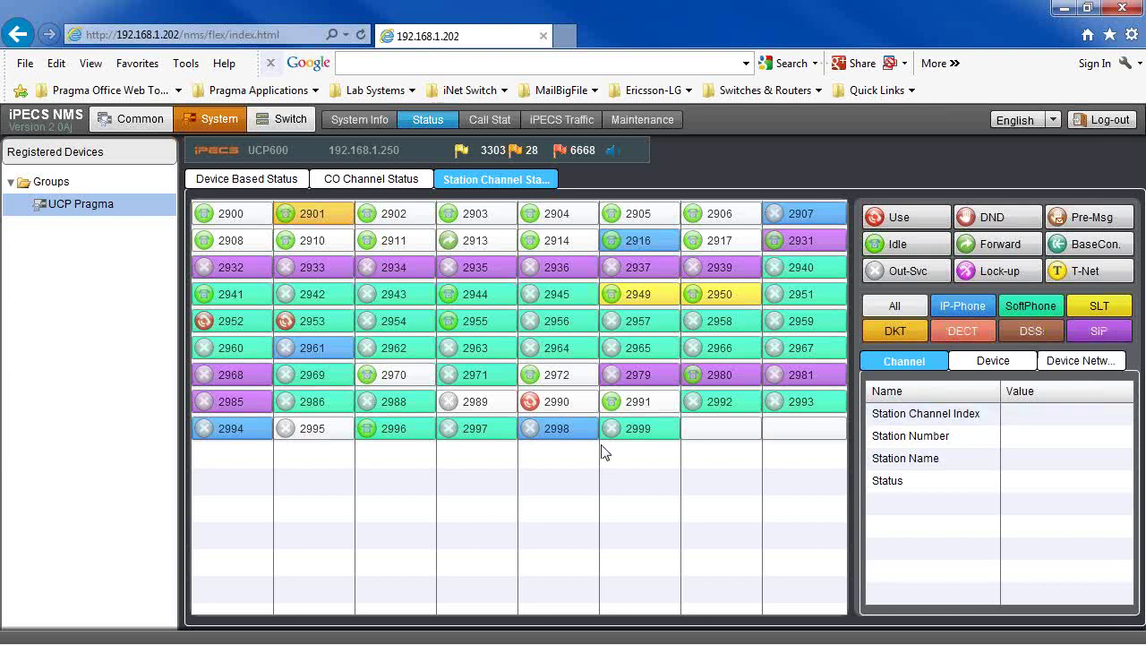
click(551, 409)
click(982, 359)
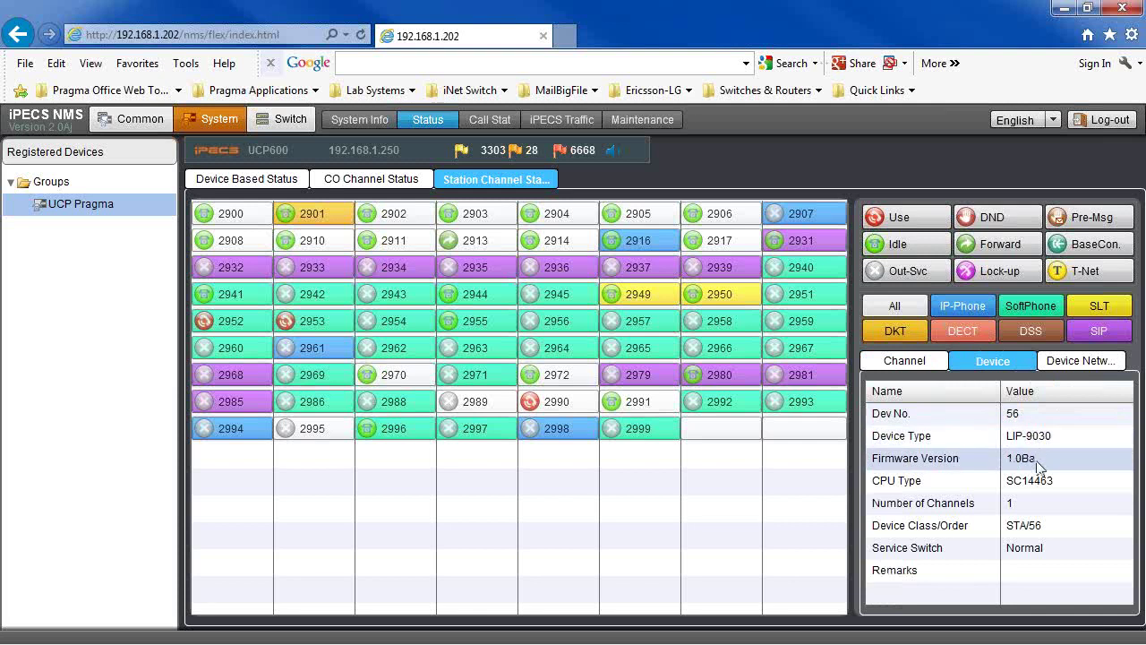
click(1073, 361)
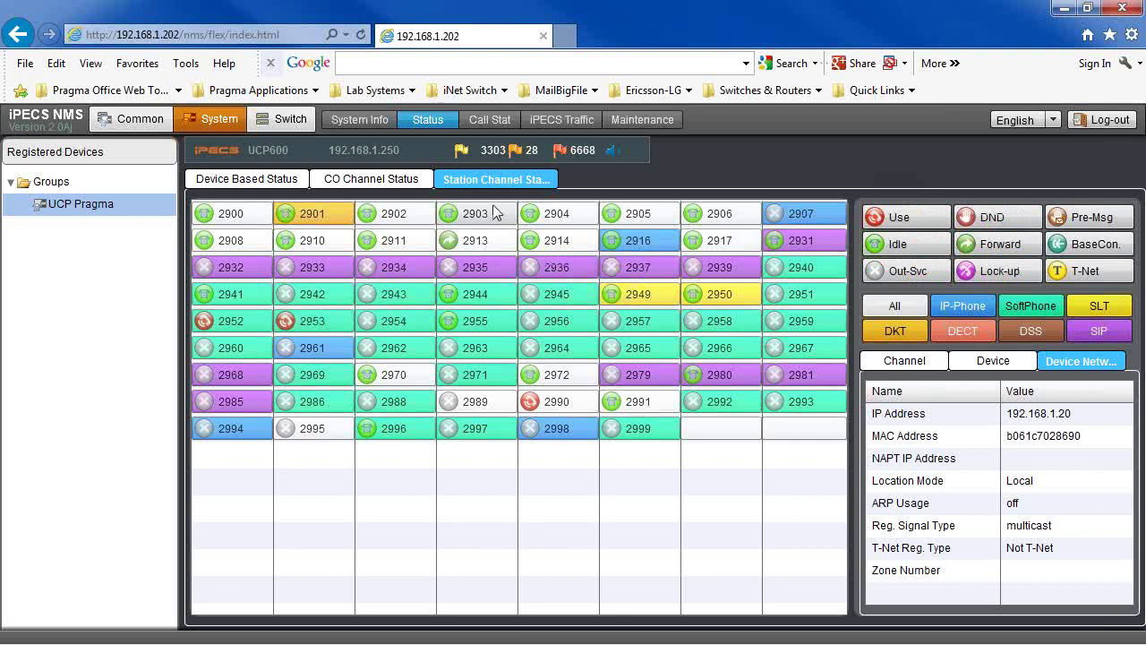
Step: Load today's hourly completed-call traffic analysis for UCP Pragma from the call statistics
click(489, 120)
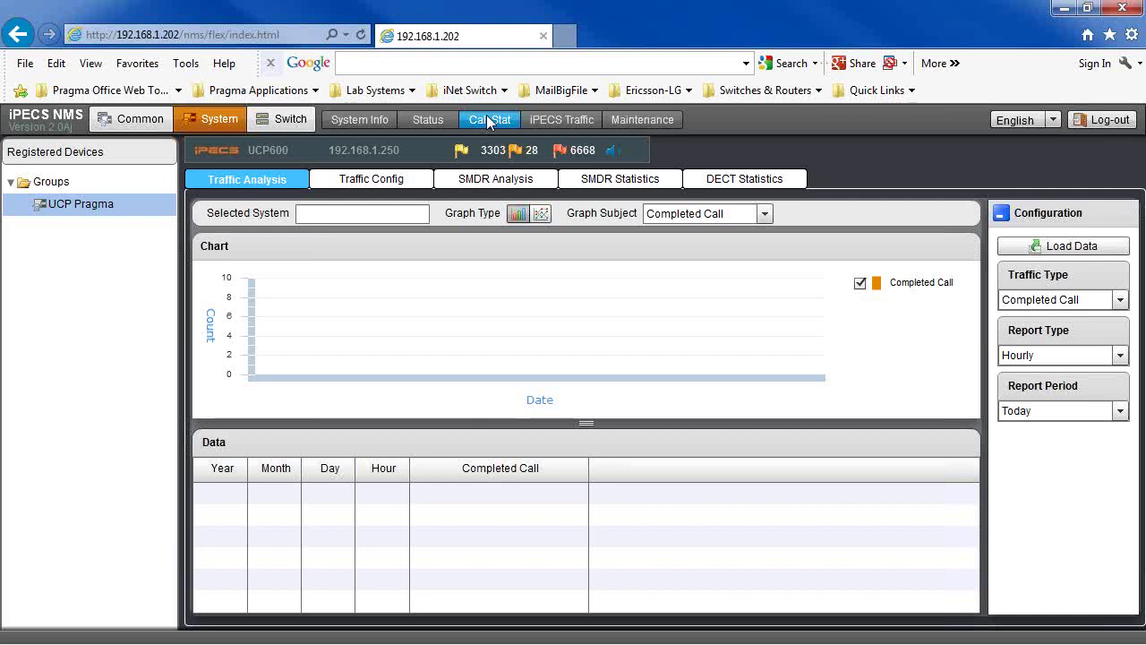
click(93, 208)
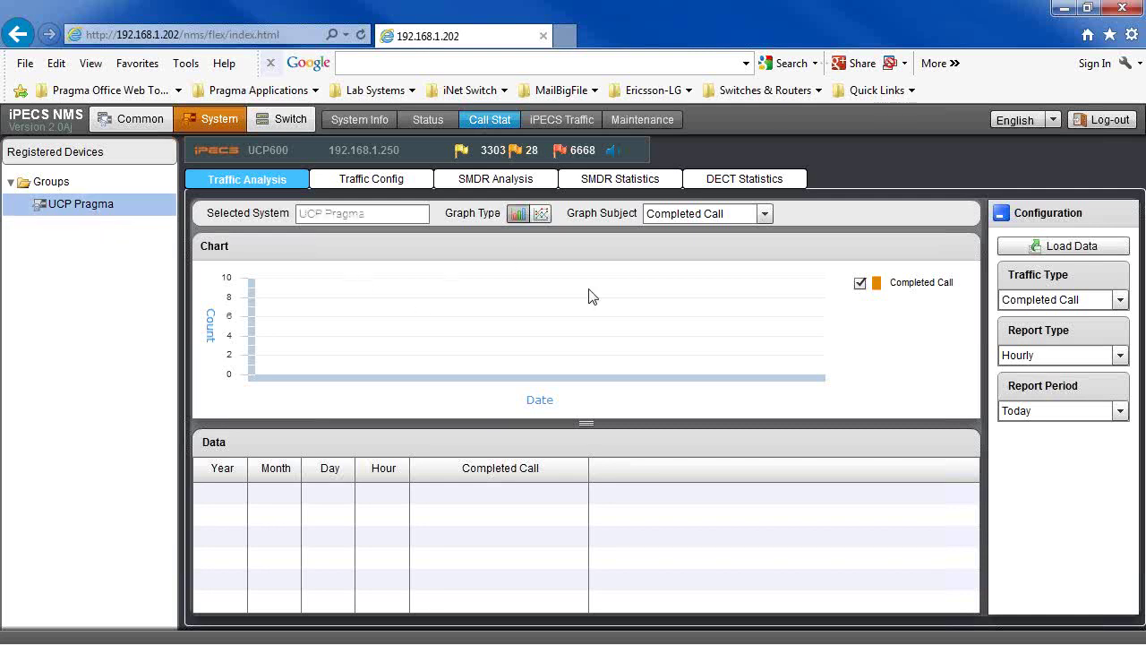
click(1042, 250)
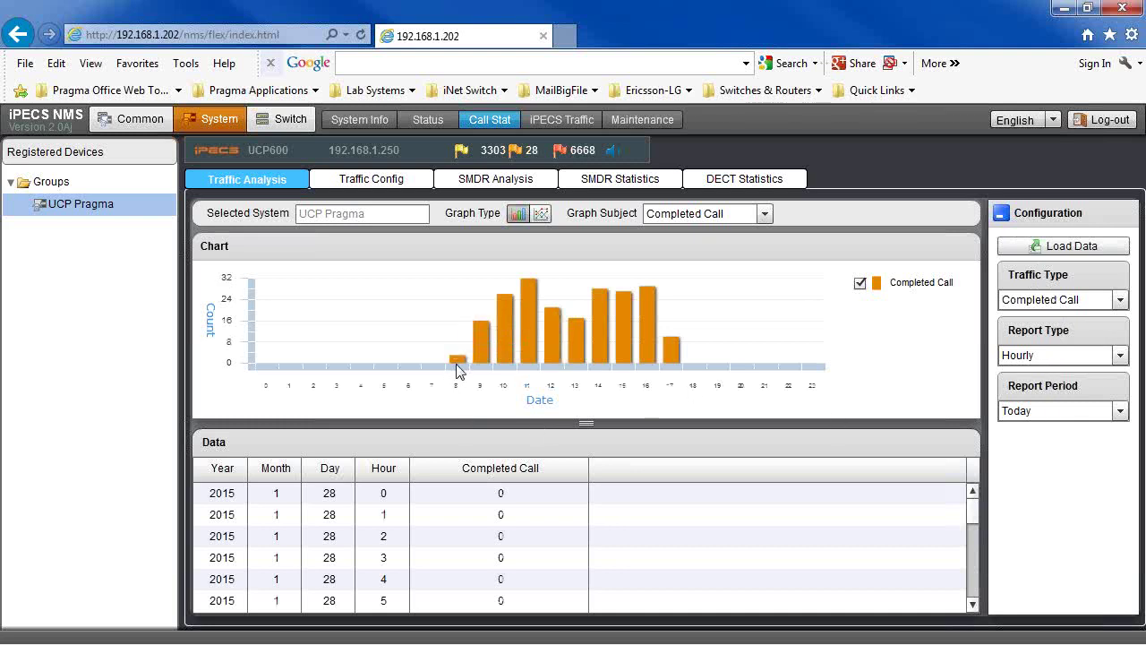
Step: Check the completed-call bars for hours 8 and 9, and review the available report types and traffic types
mouse_move(457, 363)
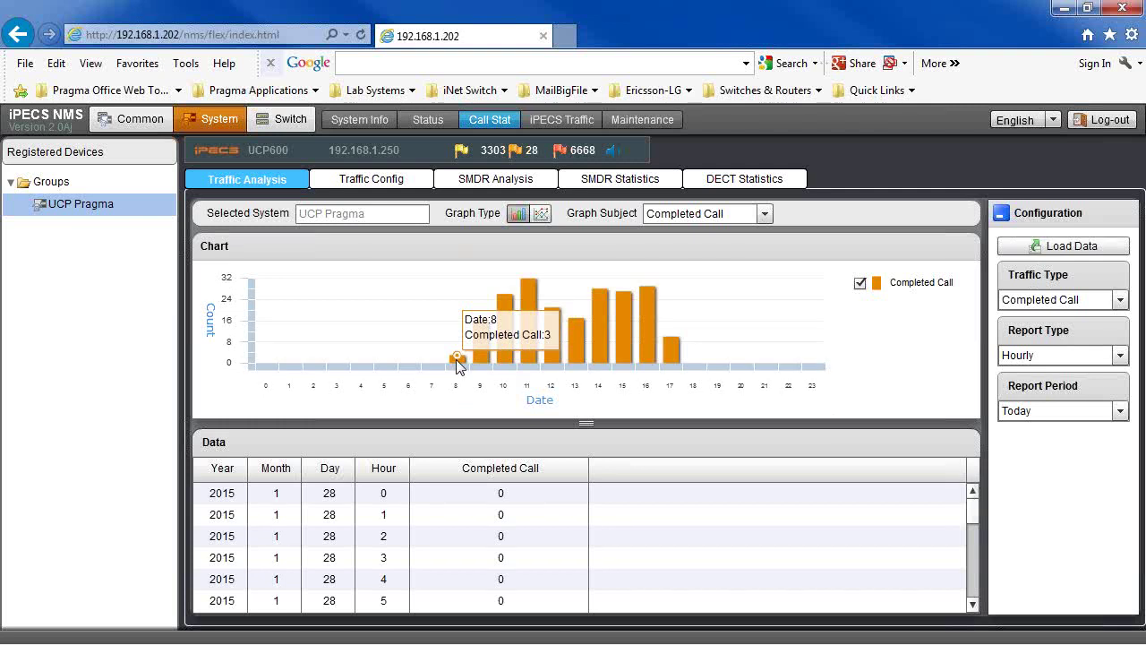
mouse_move(479, 345)
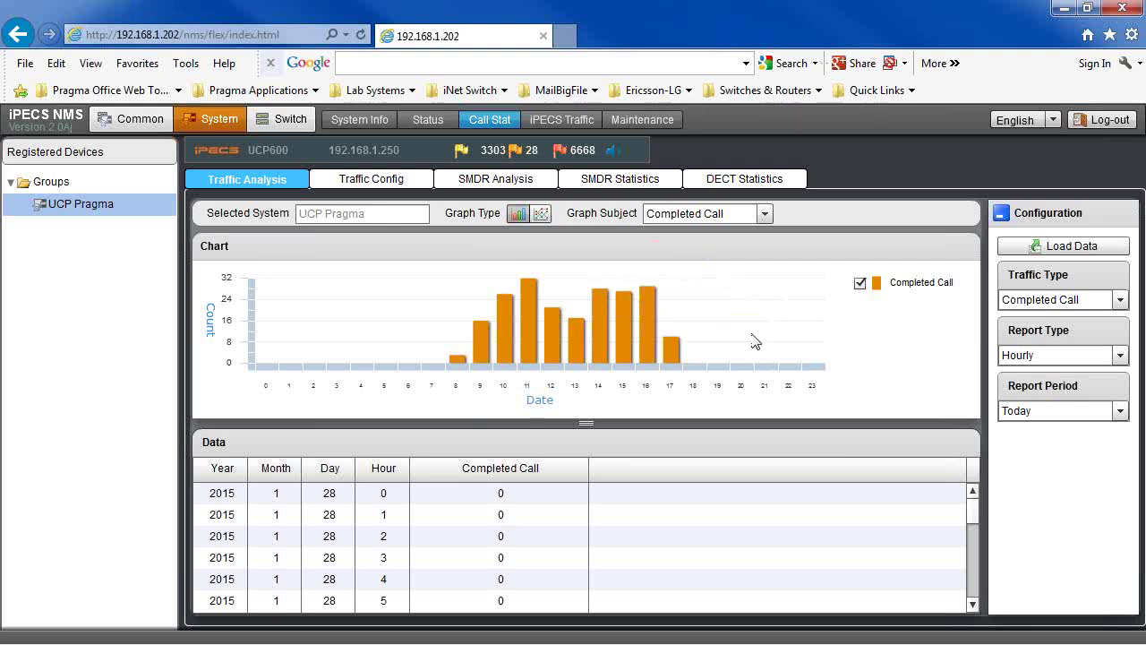
click(1120, 356)
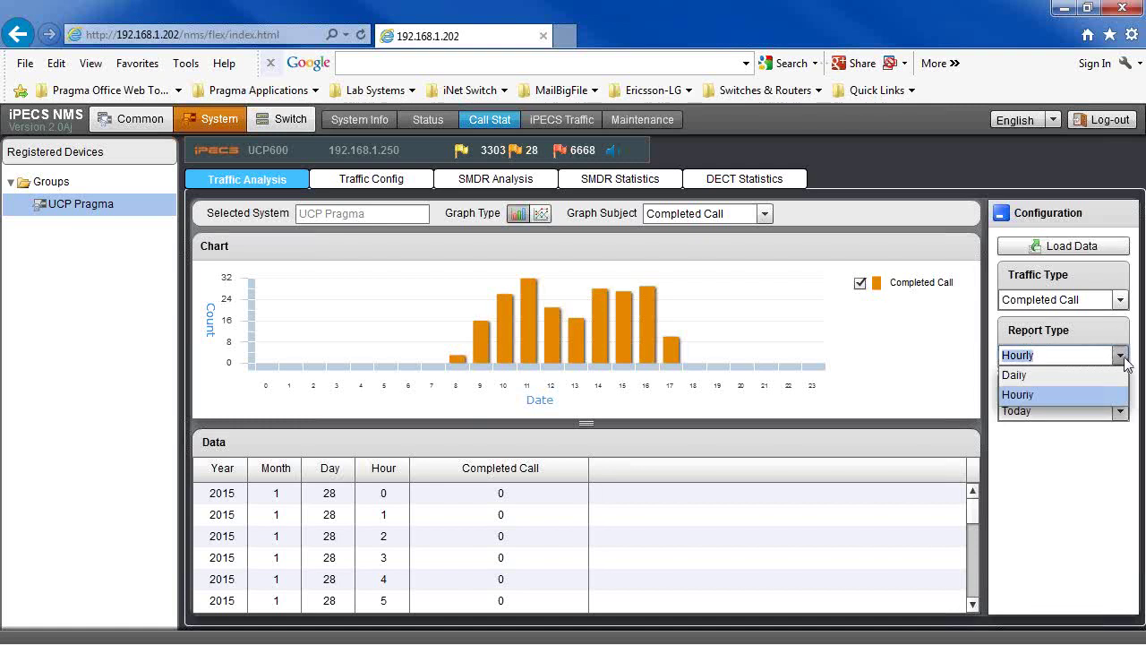
click(1120, 301)
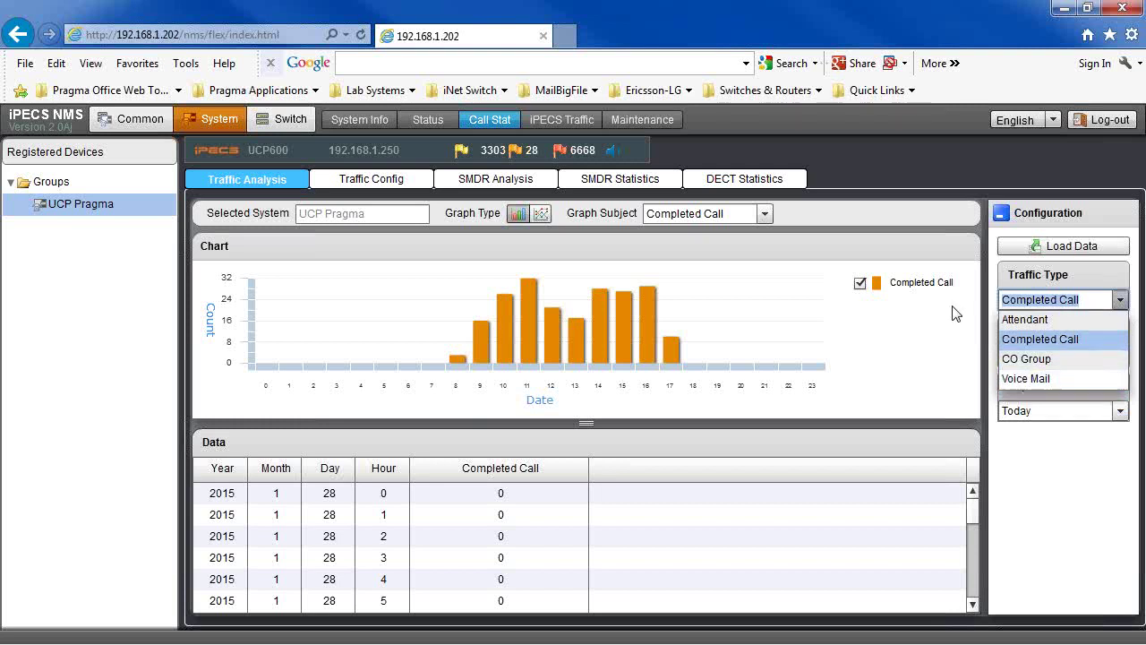
Step: Review the daily report traffic configuration of UCP Pragma and its DECT station statistics page
click(395, 183)
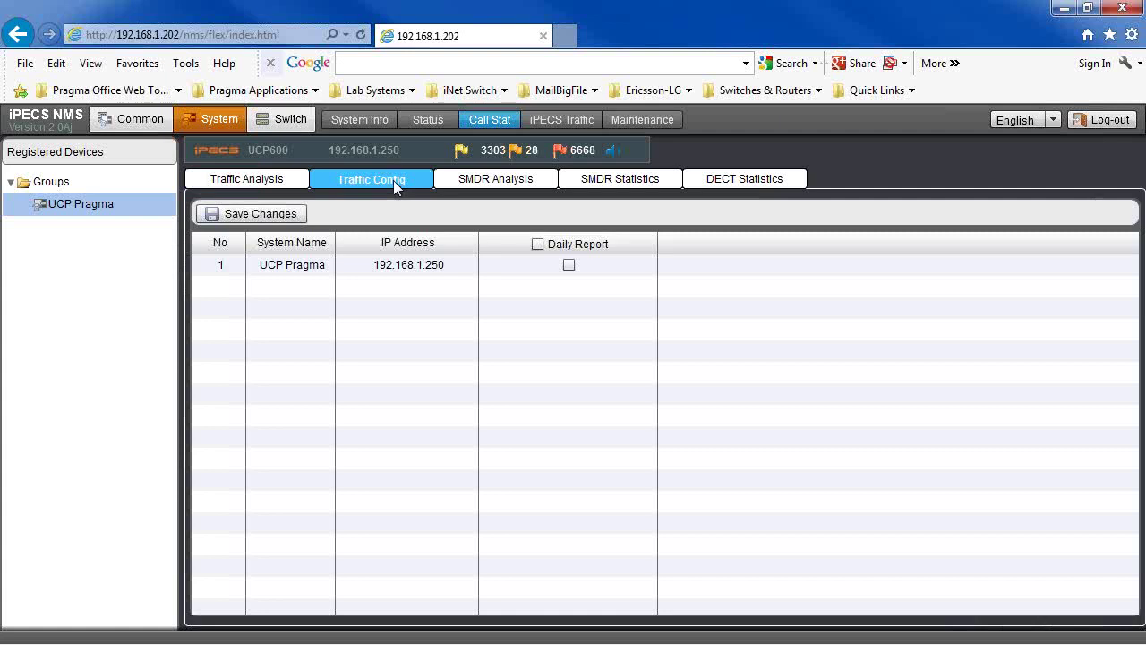
click(314, 271)
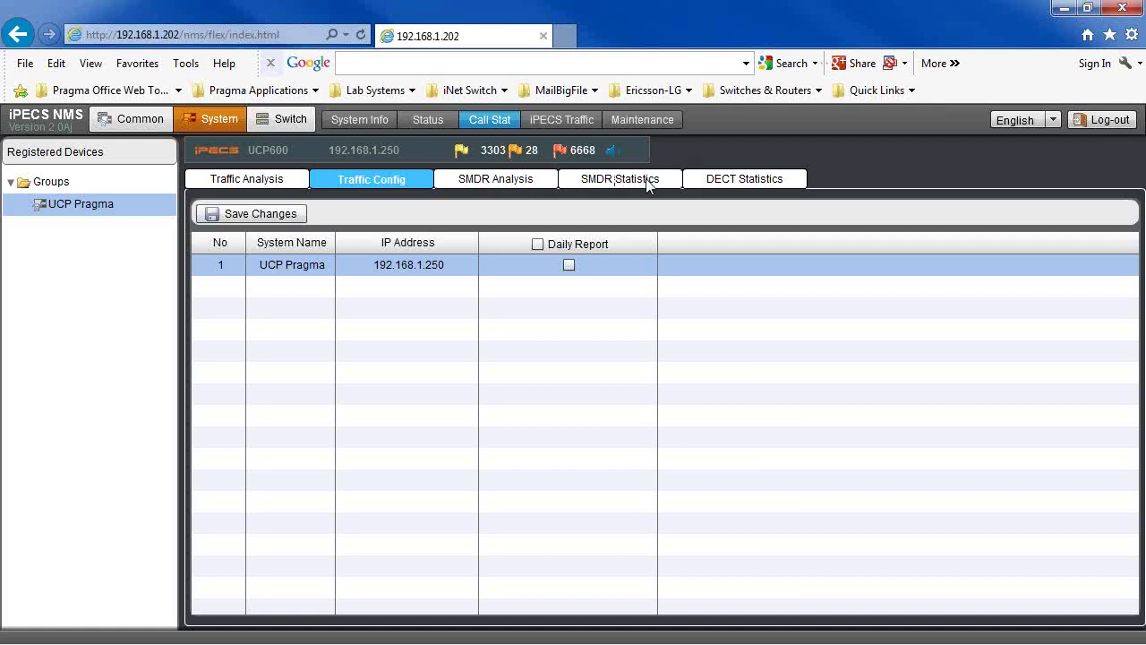
click(728, 182)
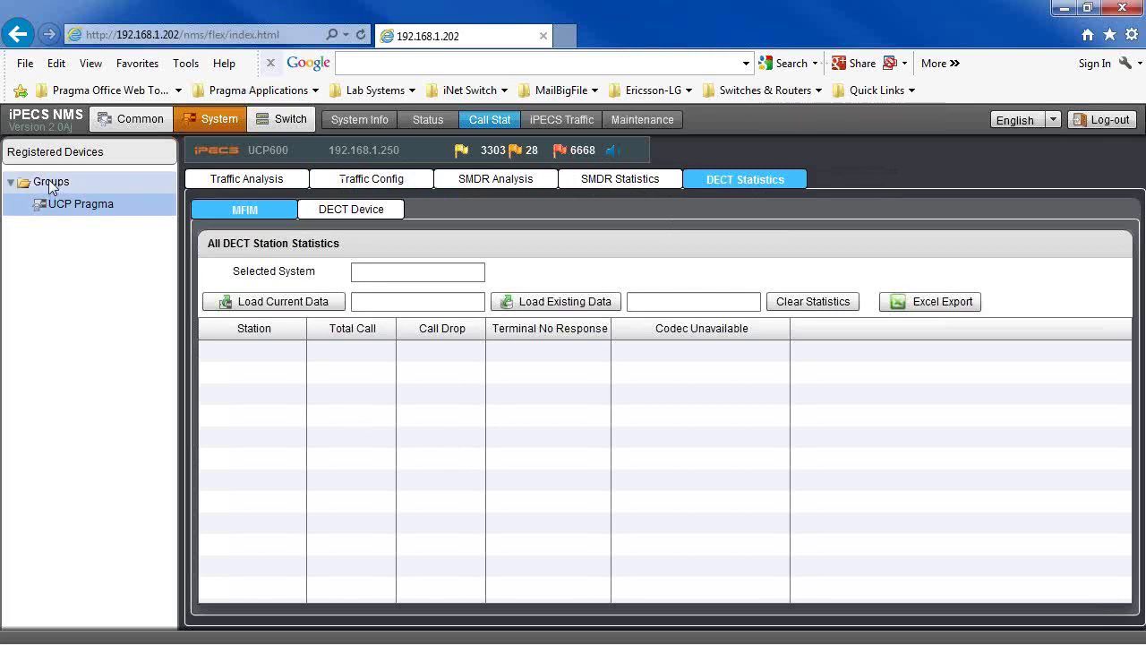
click(68, 205)
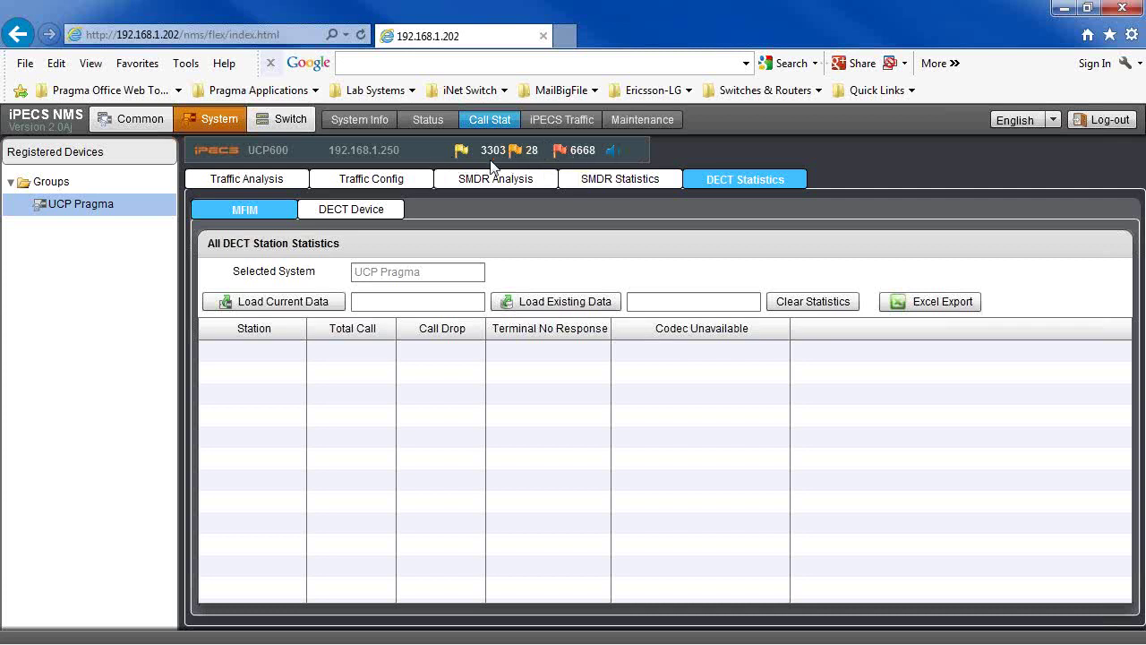
Step: Run a live ping of UCP Pragma's LIP-9040 at 192.168.1.29 with a 5-second interval, and list the system's devices for iPECS device traffic
click(563, 125)
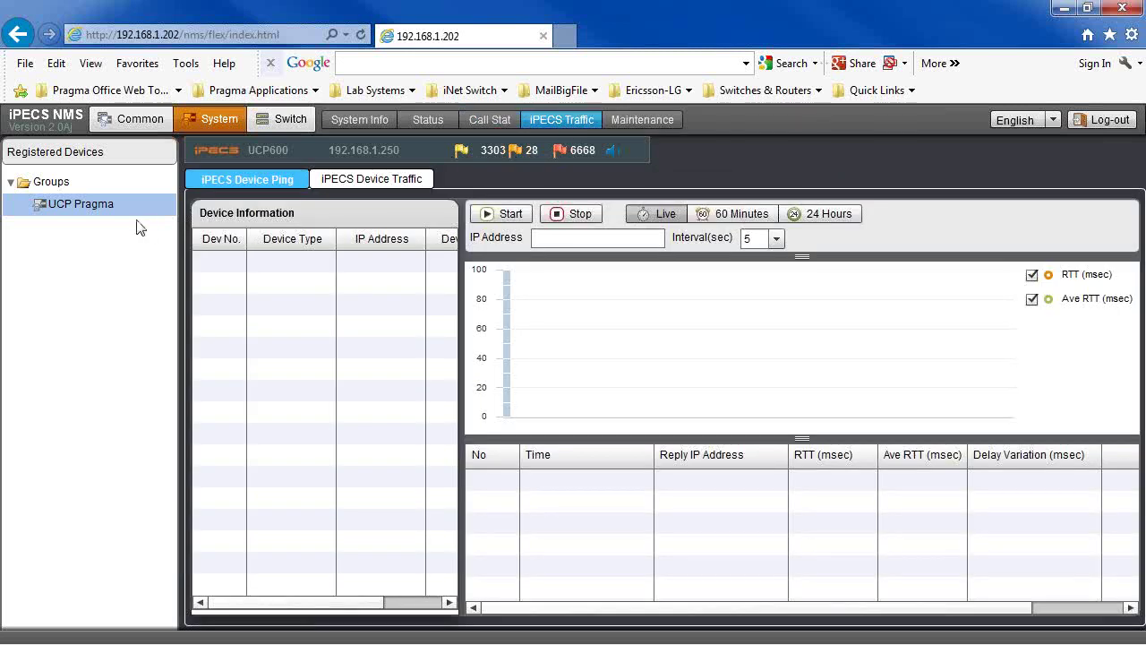
click(110, 207)
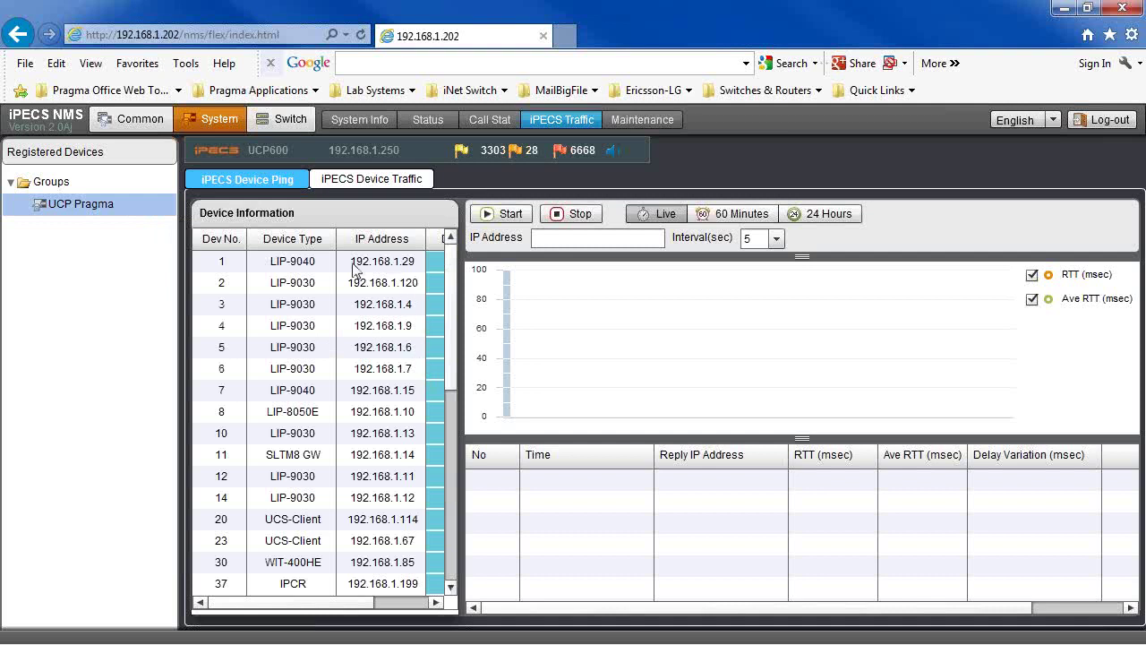
click(306, 262)
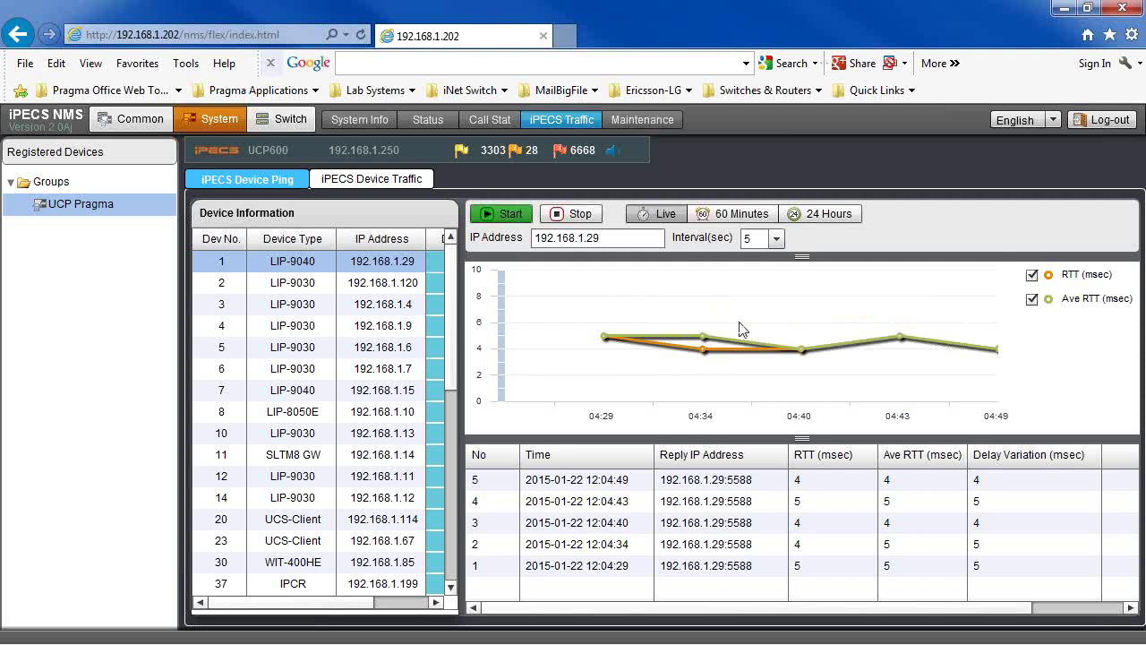
click(370, 183)
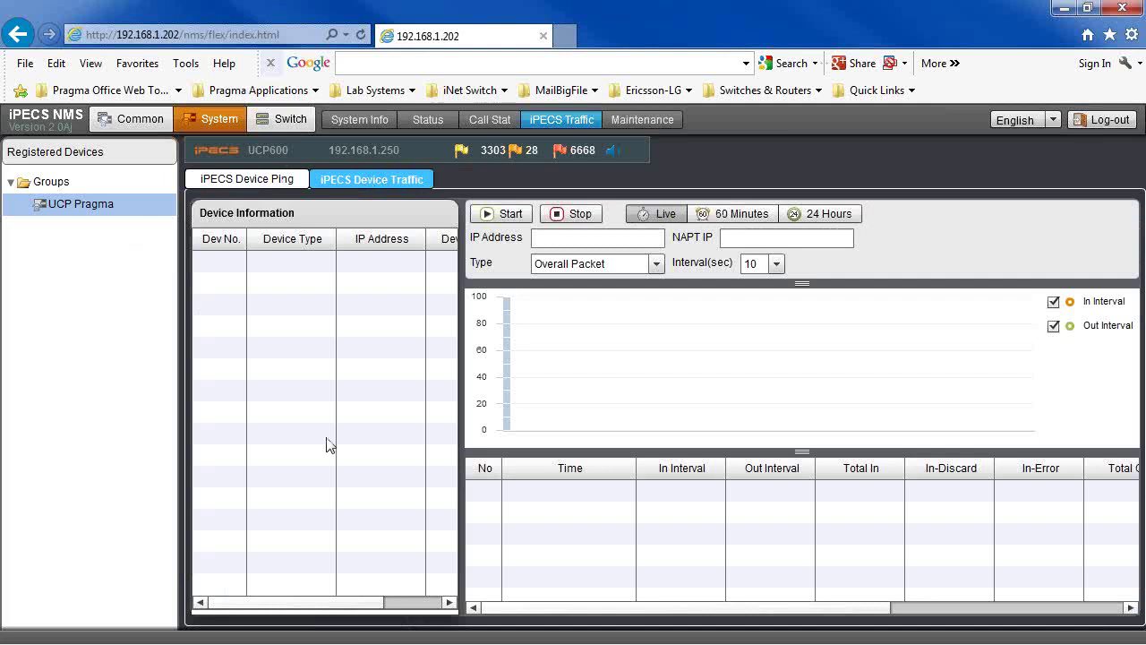
click(81, 204)
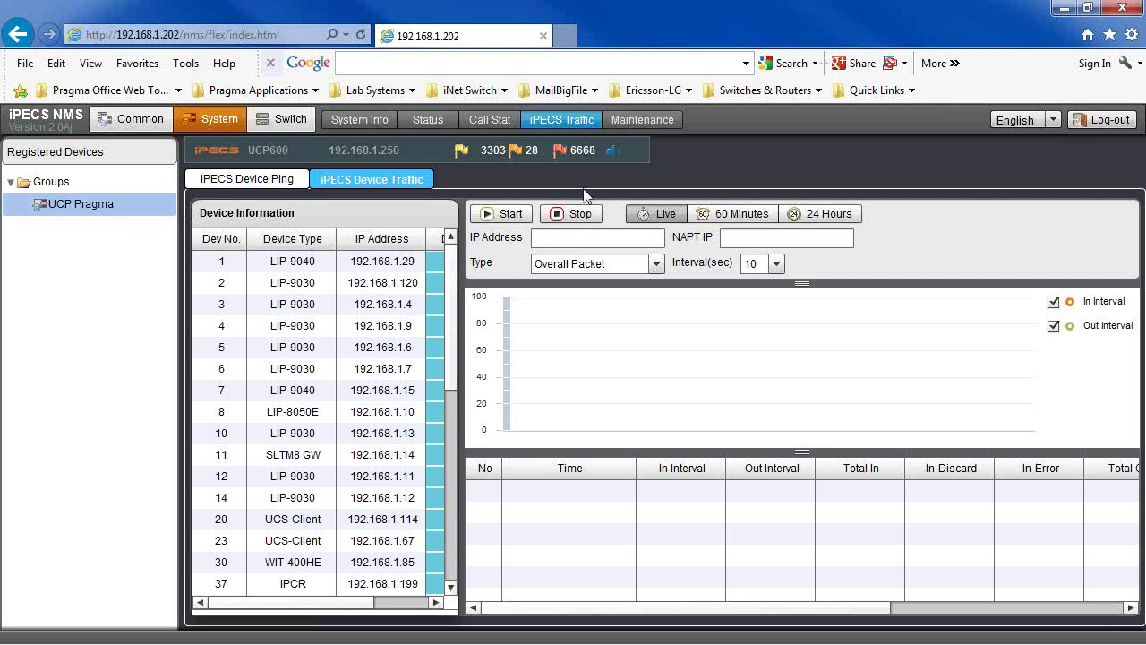
Step: Show the maintenance pages for firmware upgrade, system database upload and system database download
click(664, 121)
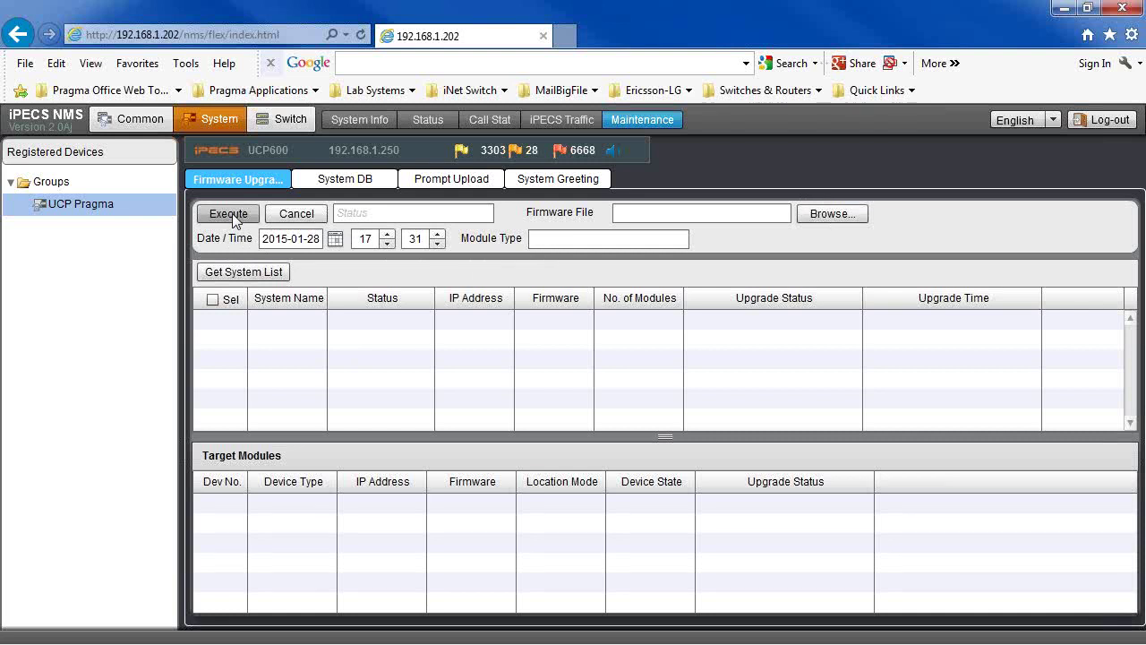
click(332, 181)
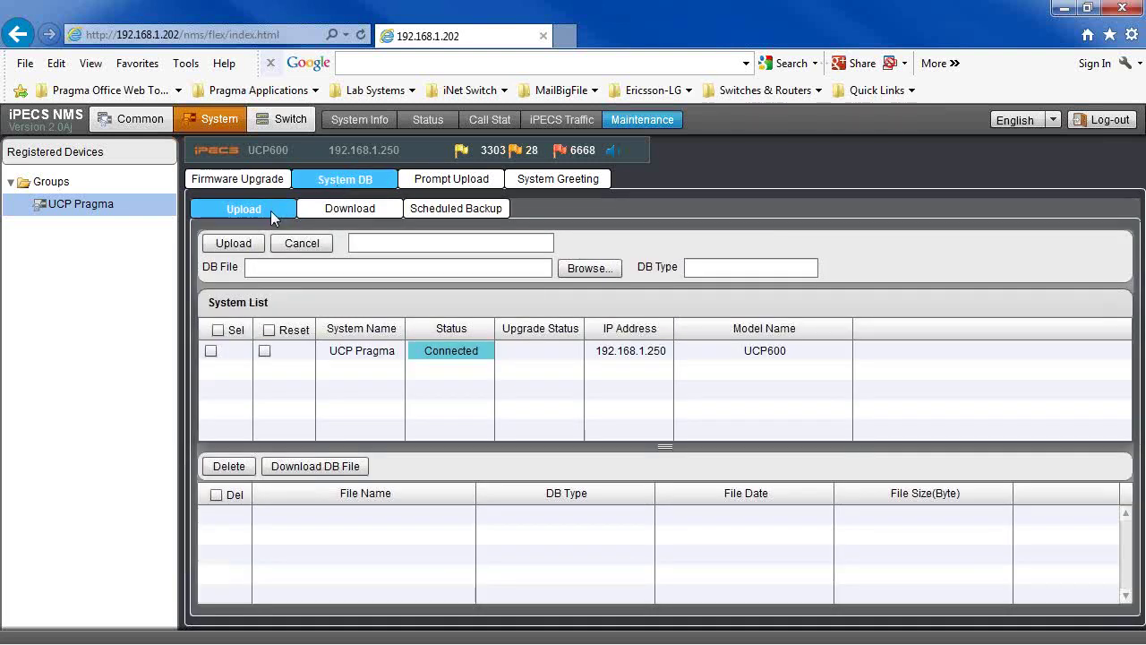
click(319, 212)
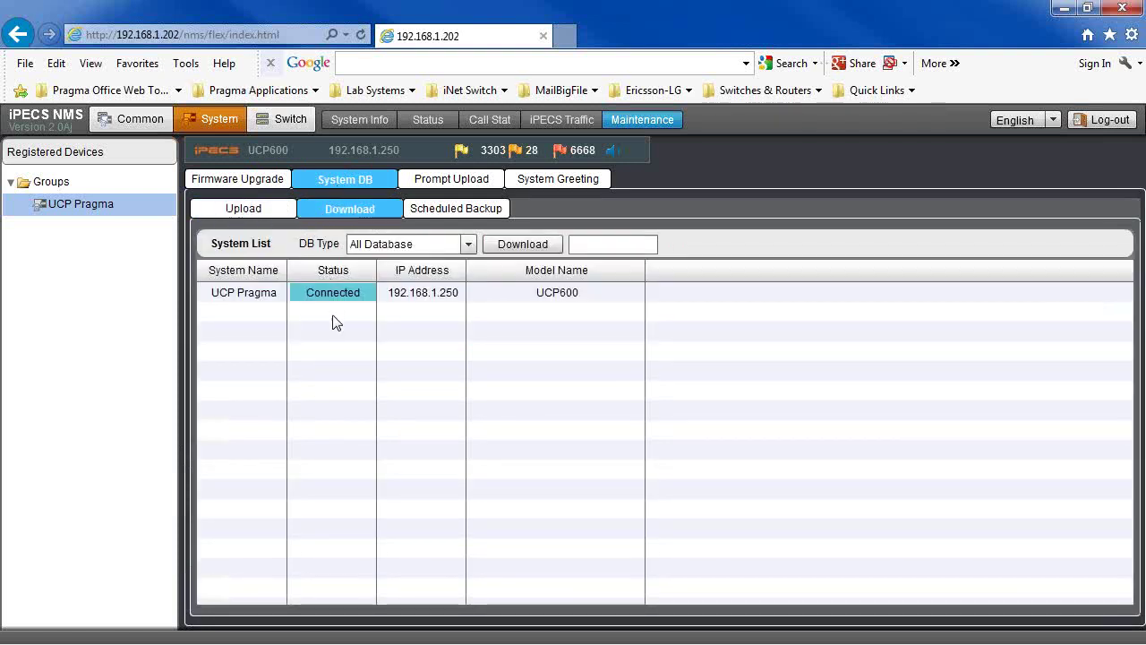
Step: Browse the database types available for download and choose All Database
click(473, 247)
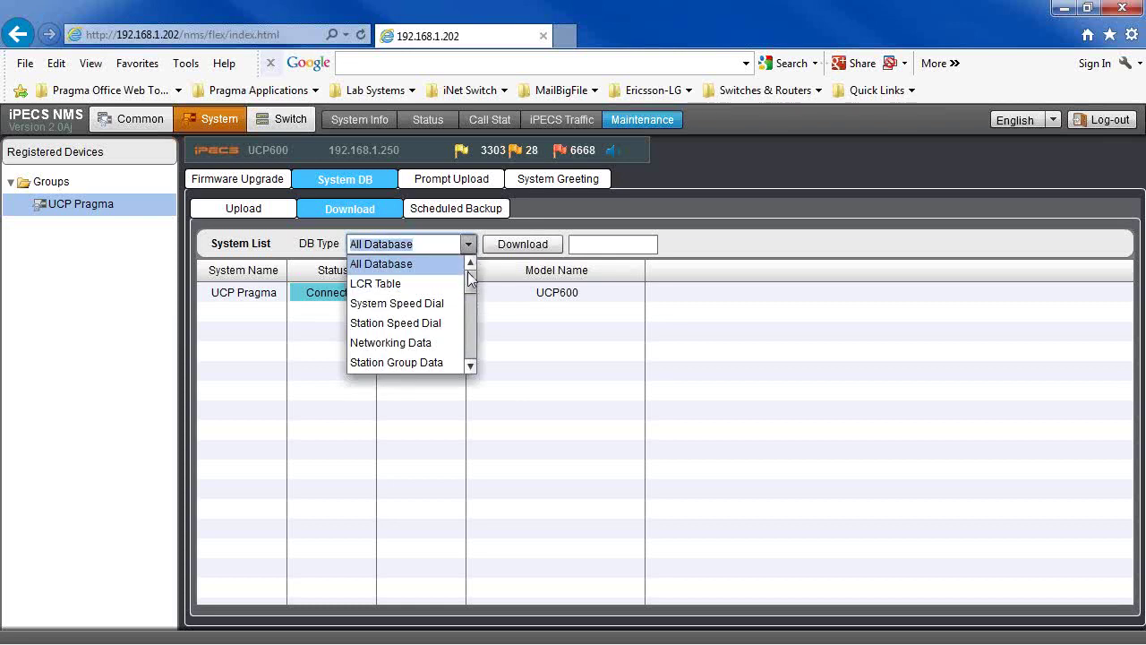
drag(472, 280, 472, 282)
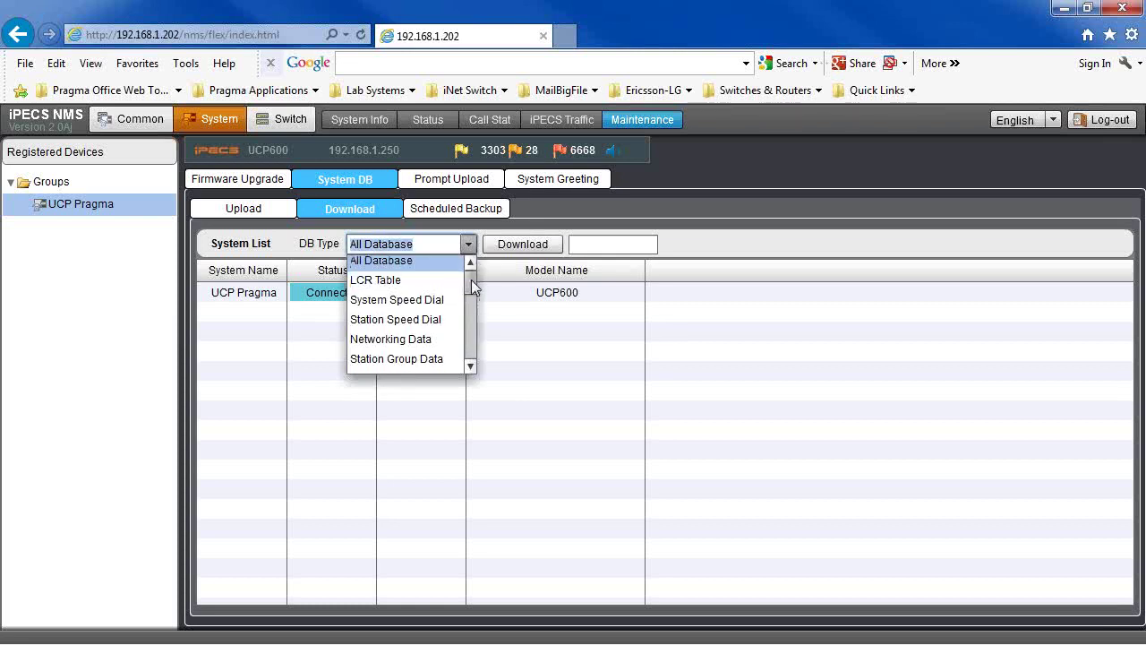
scroll(472, 287, down, 3)
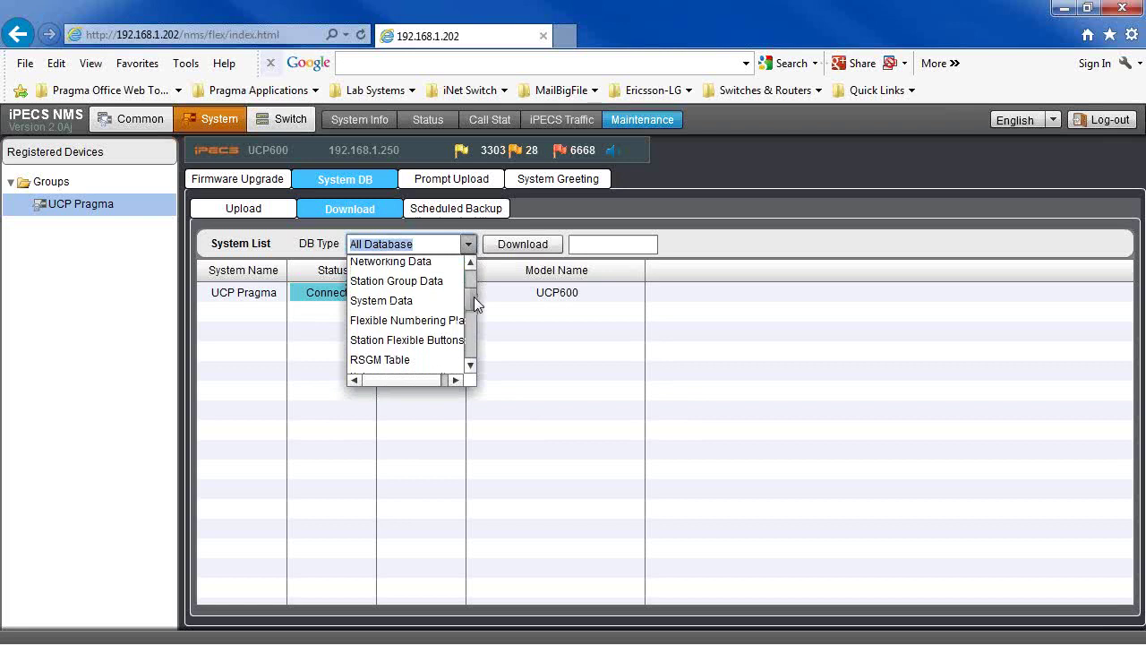
scroll(474, 297, up, 3)
click(389, 261)
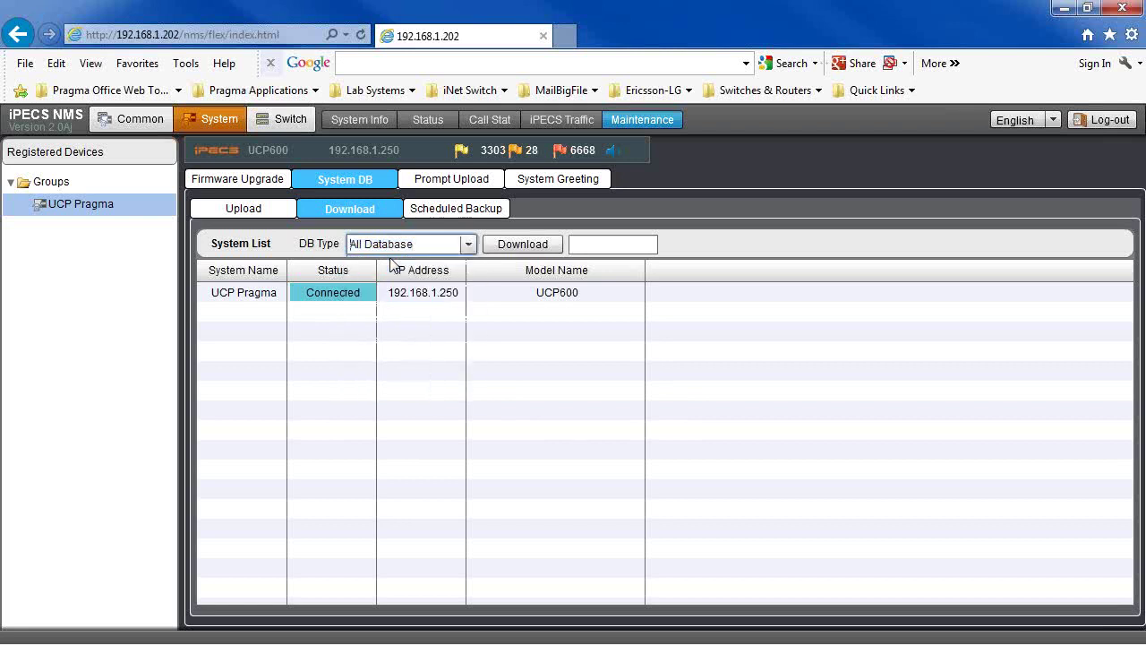
Step: Download the full database of UCP Pragma, save the undef_9.admgz file and return to the NMS page
click(521, 246)
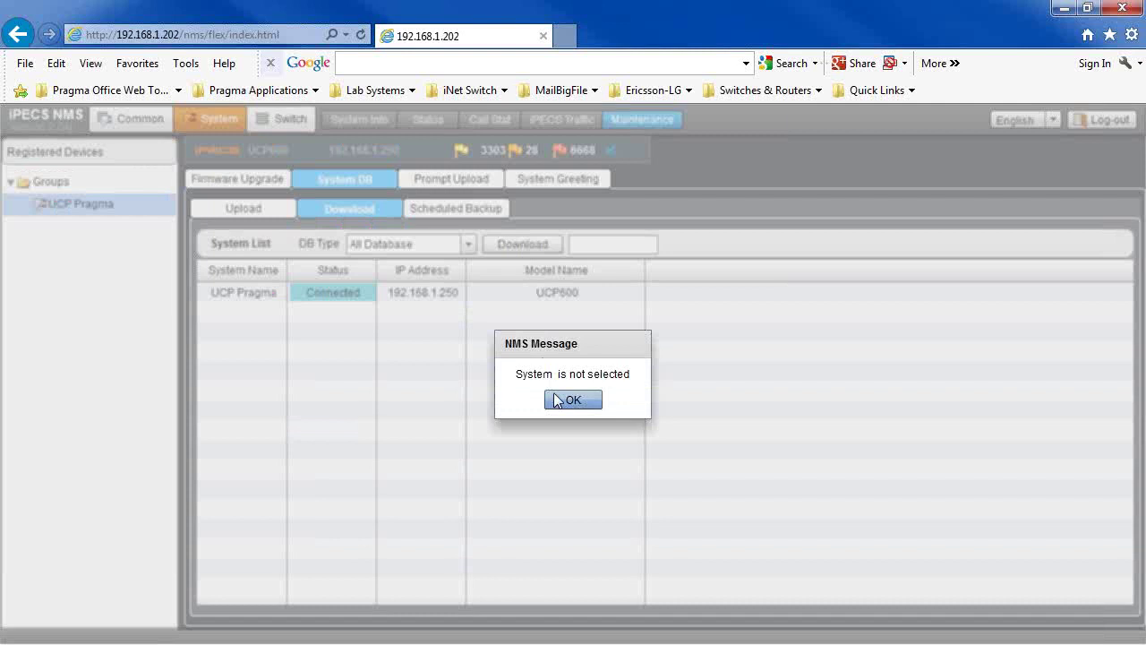
click(573, 400)
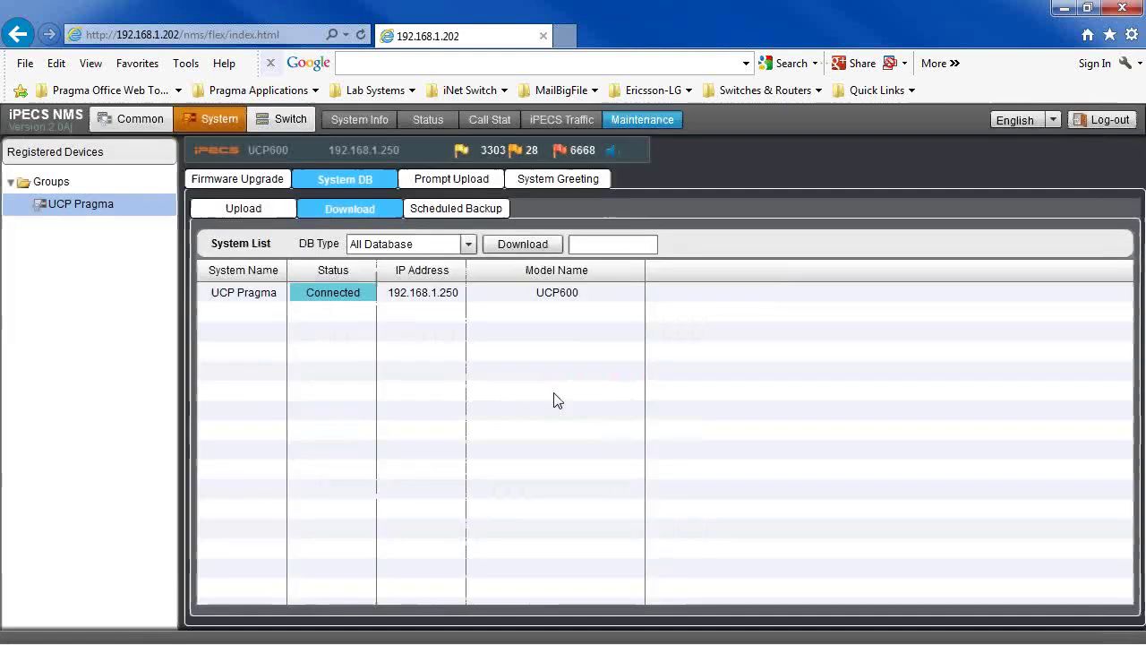
click(227, 297)
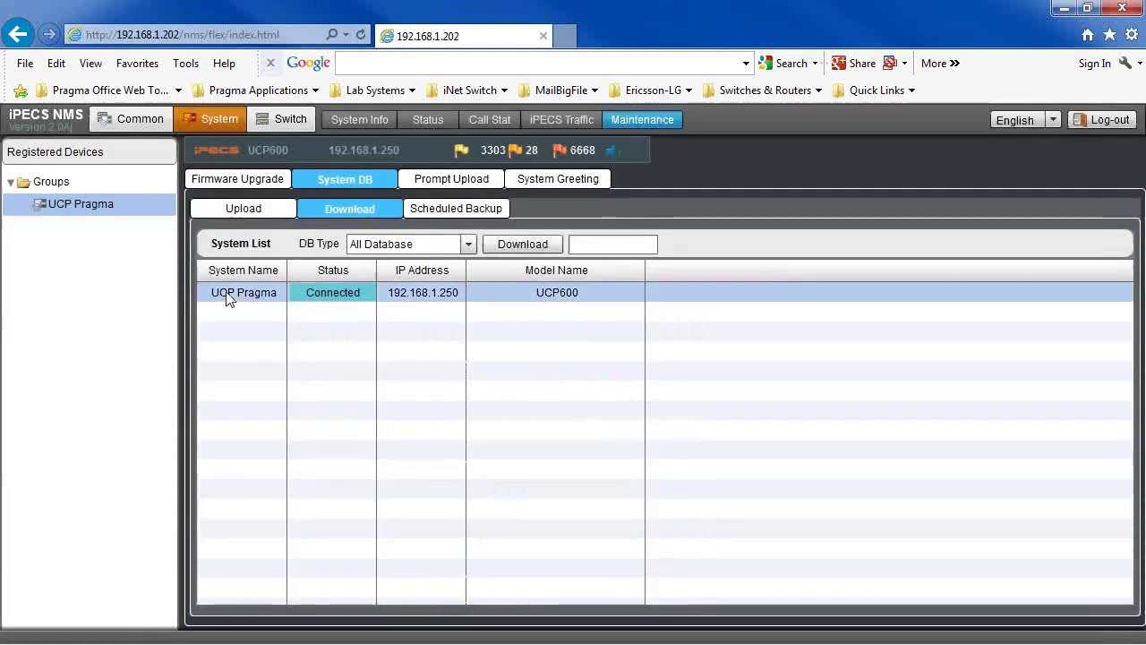
click(524, 248)
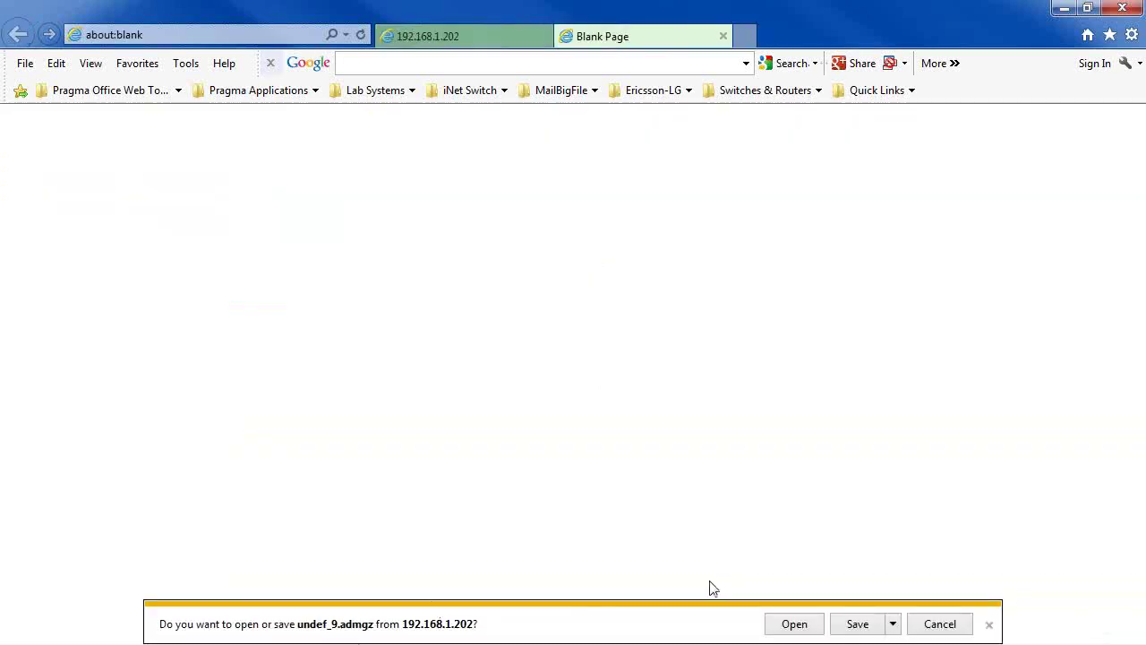
click(868, 630)
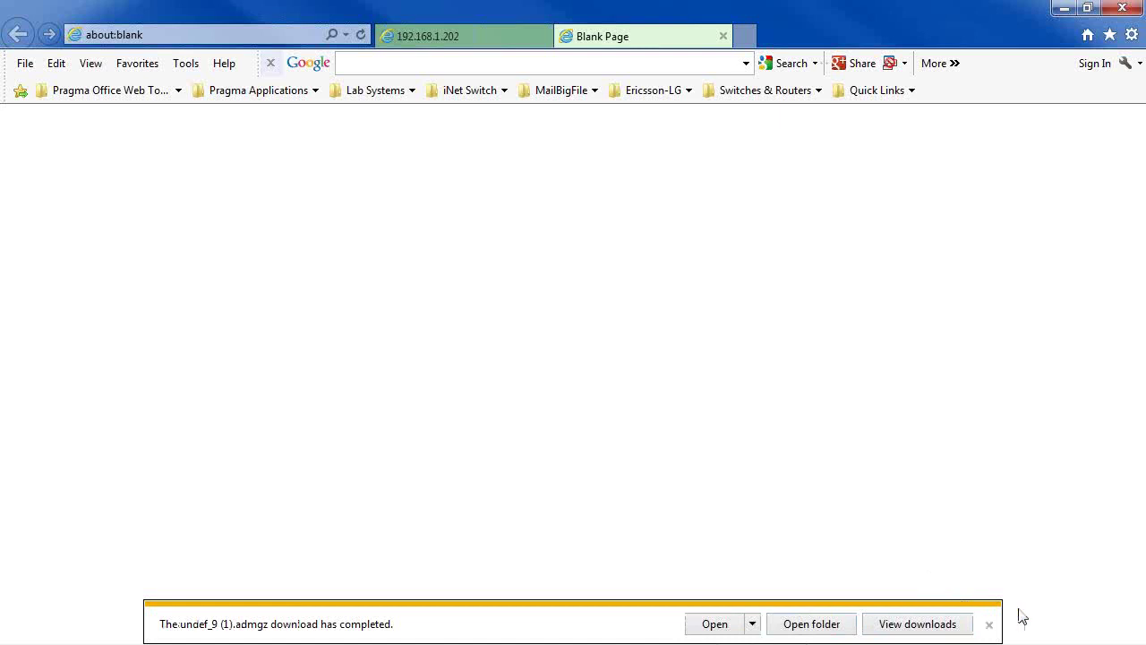
click(989, 624)
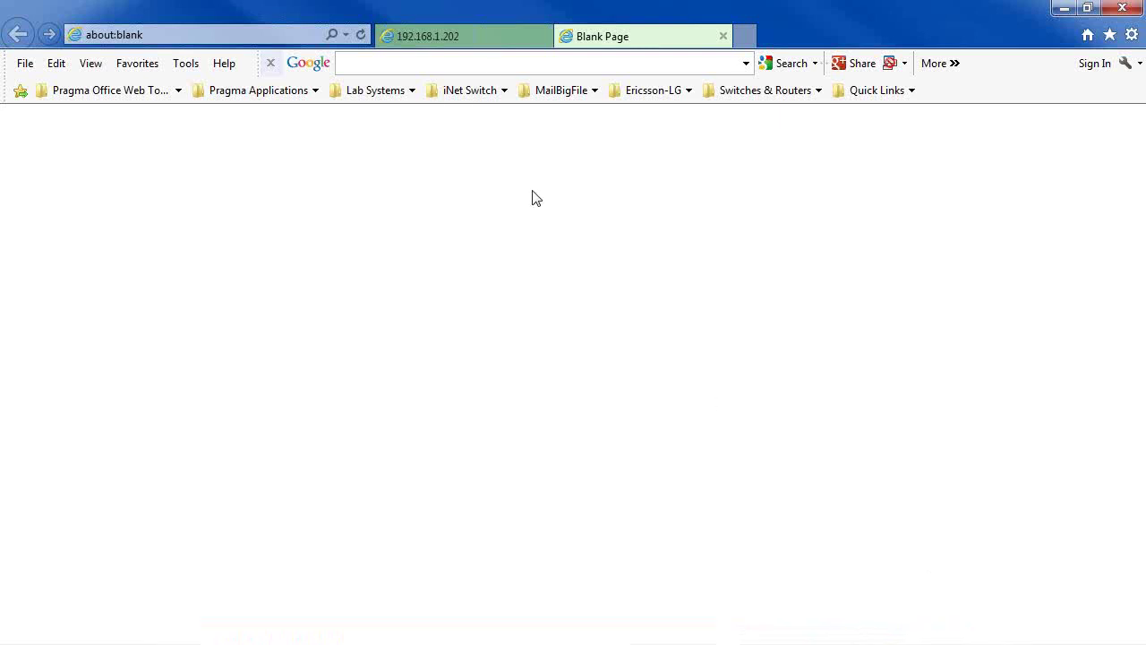
click(473, 41)
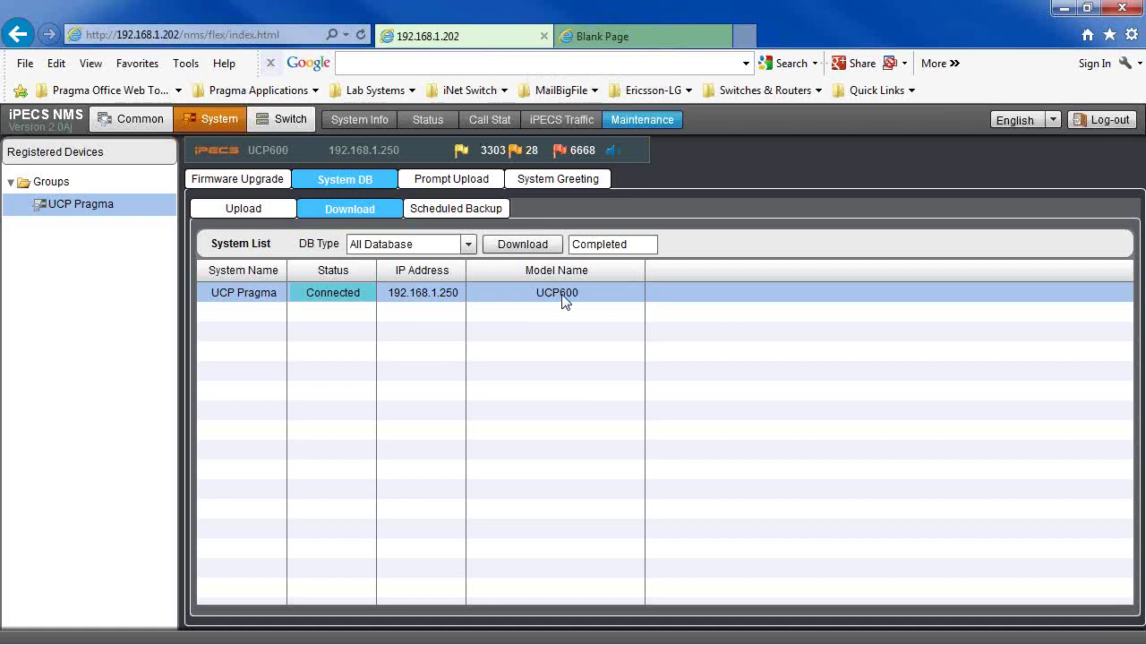
Step: Review UCP Pragma's scheduled database backup settings and the prompt upload and system greeting pages
click(460, 211)
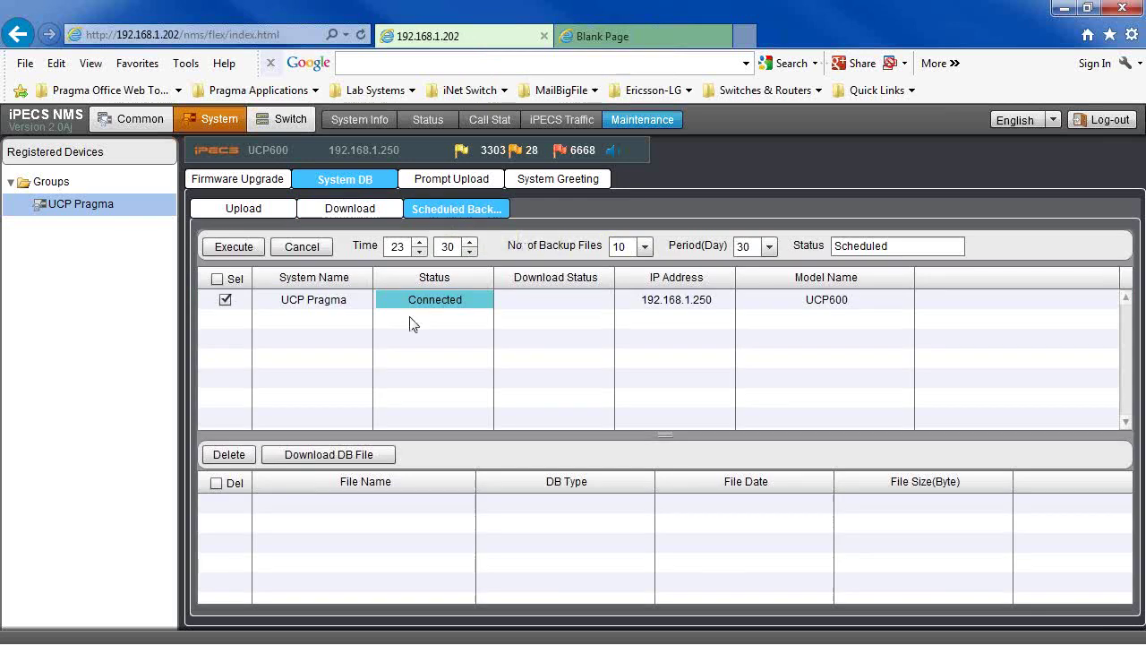
click(314, 304)
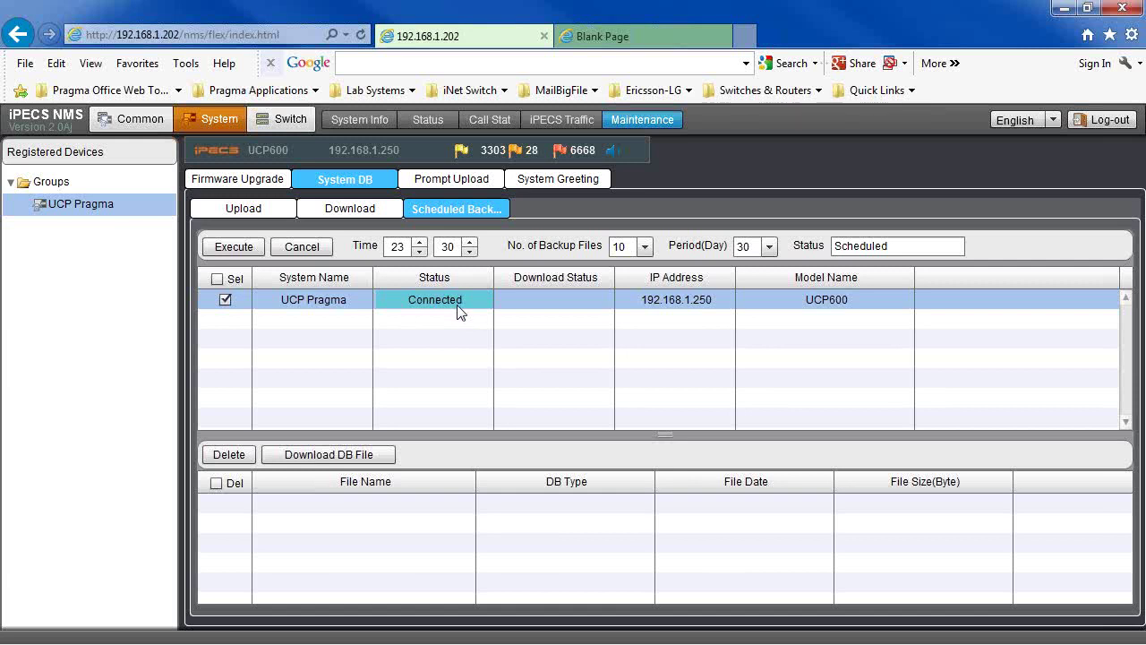
click(479, 179)
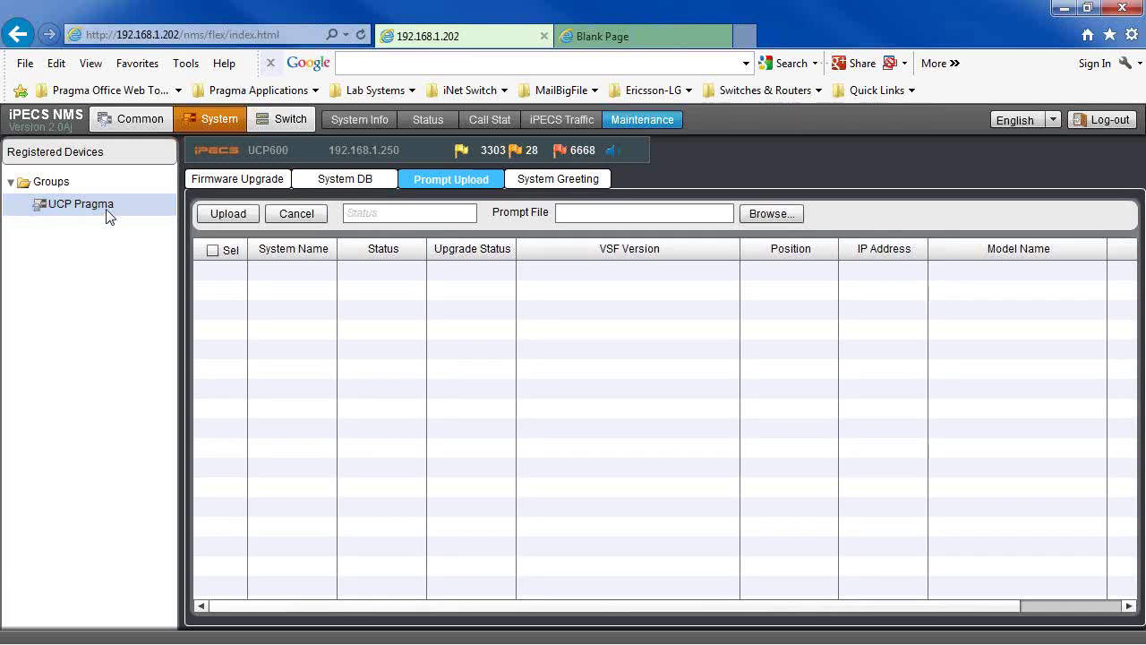
click(536, 179)
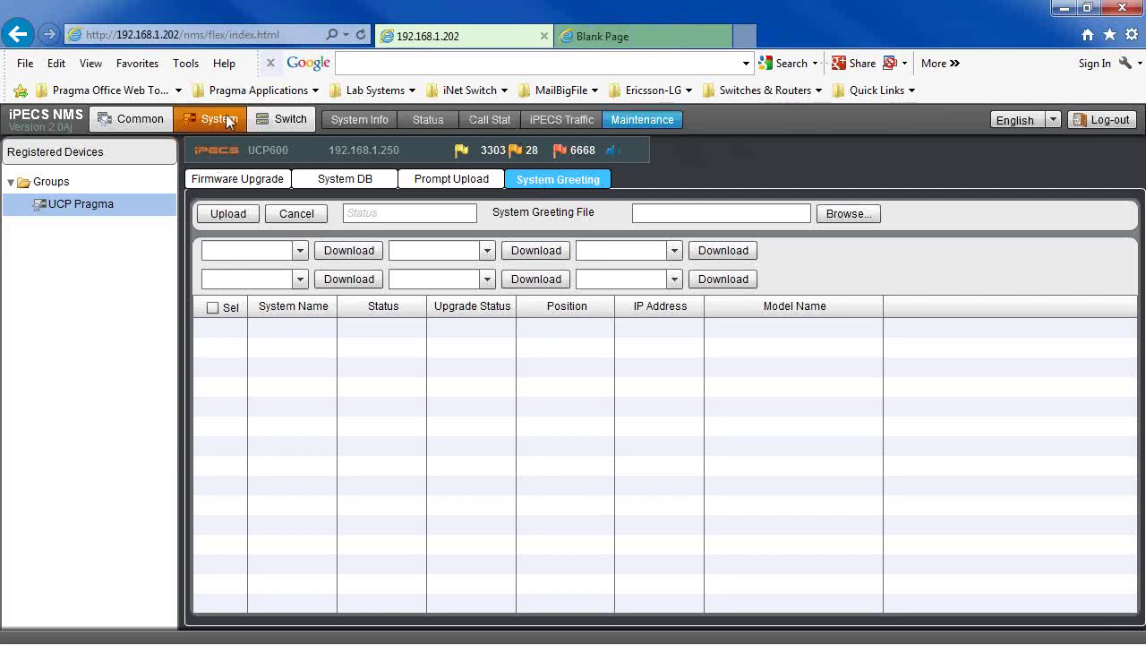
Step: Show the switch information and port status of ES2026 and ES2024GP Switch 3 in the switch section
click(286, 119)
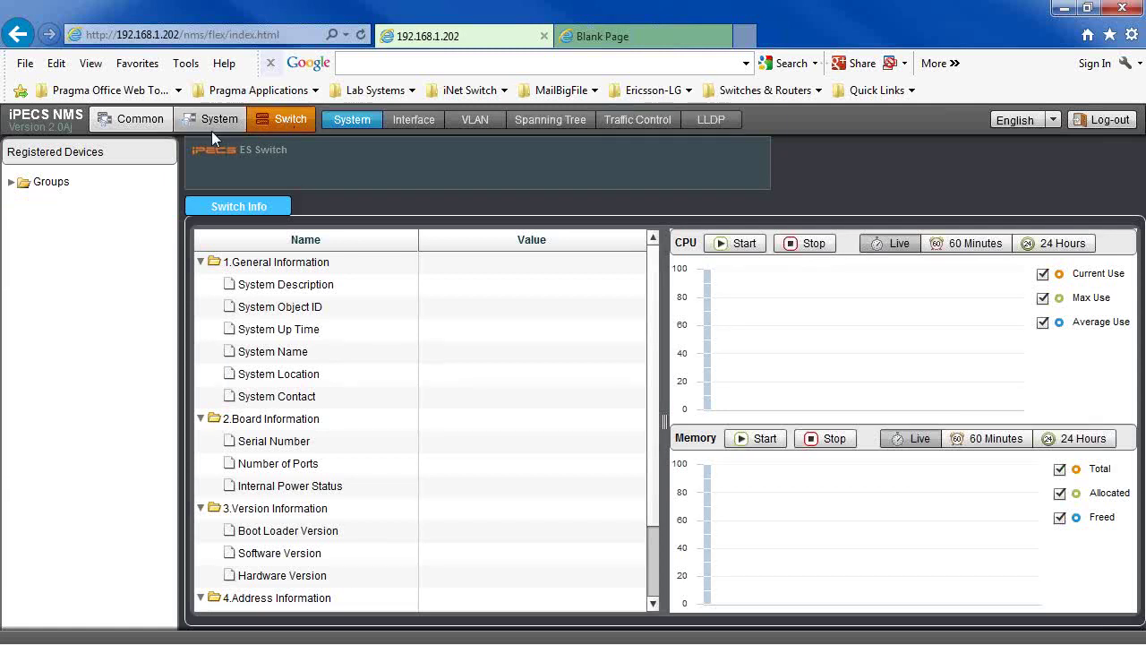
click(12, 183)
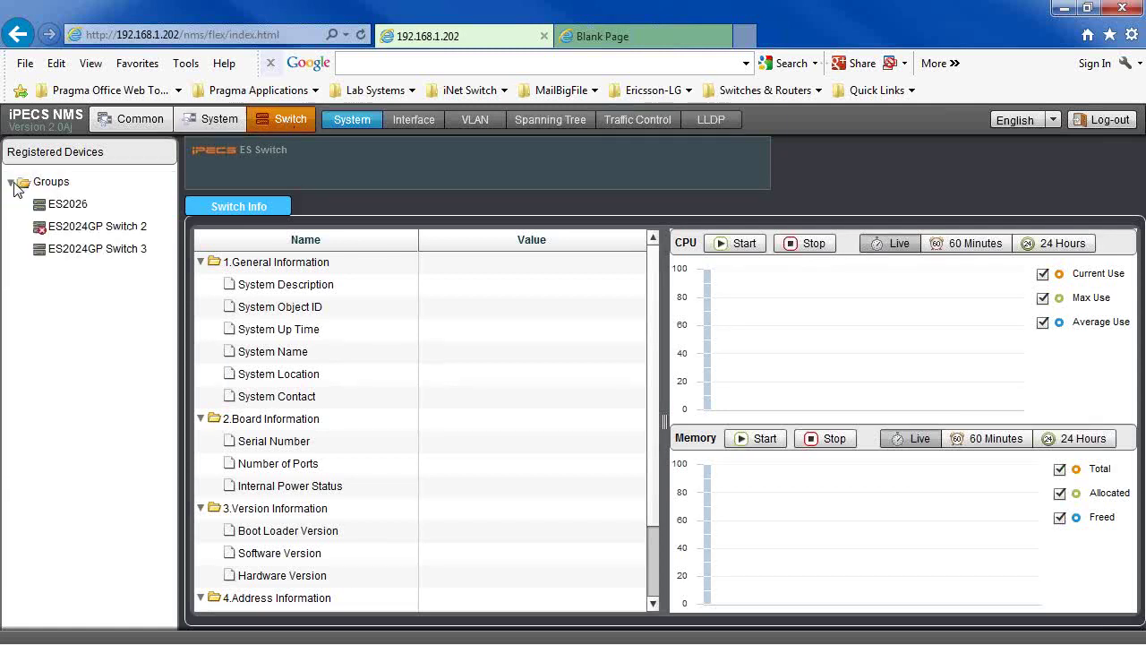
click(68, 205)
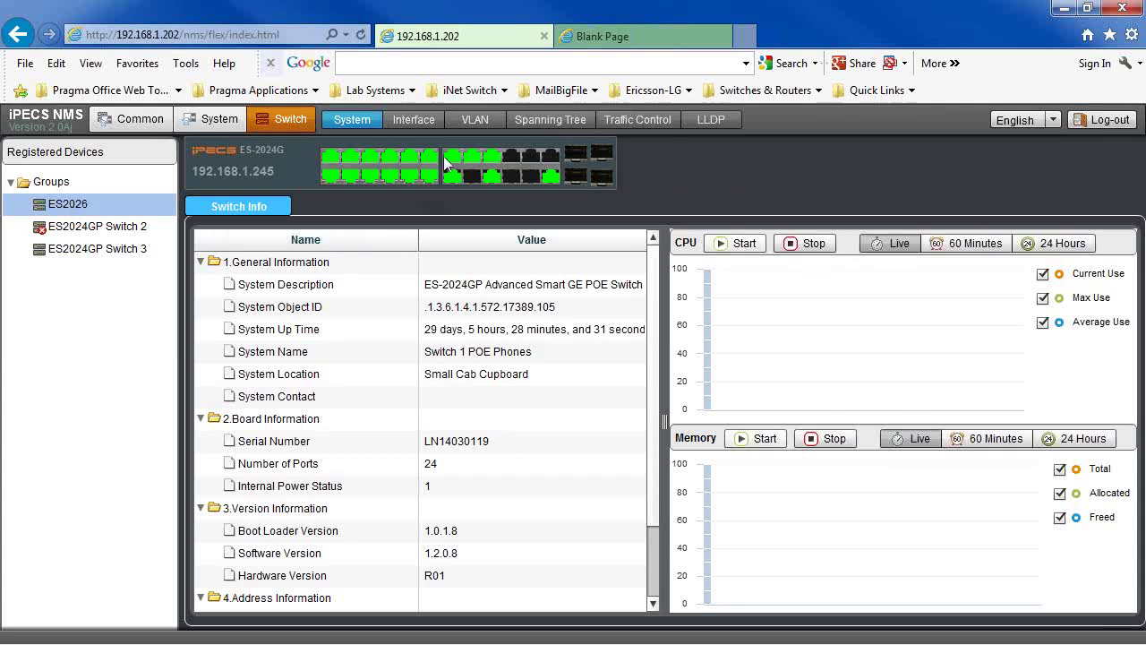
click(124, 256)
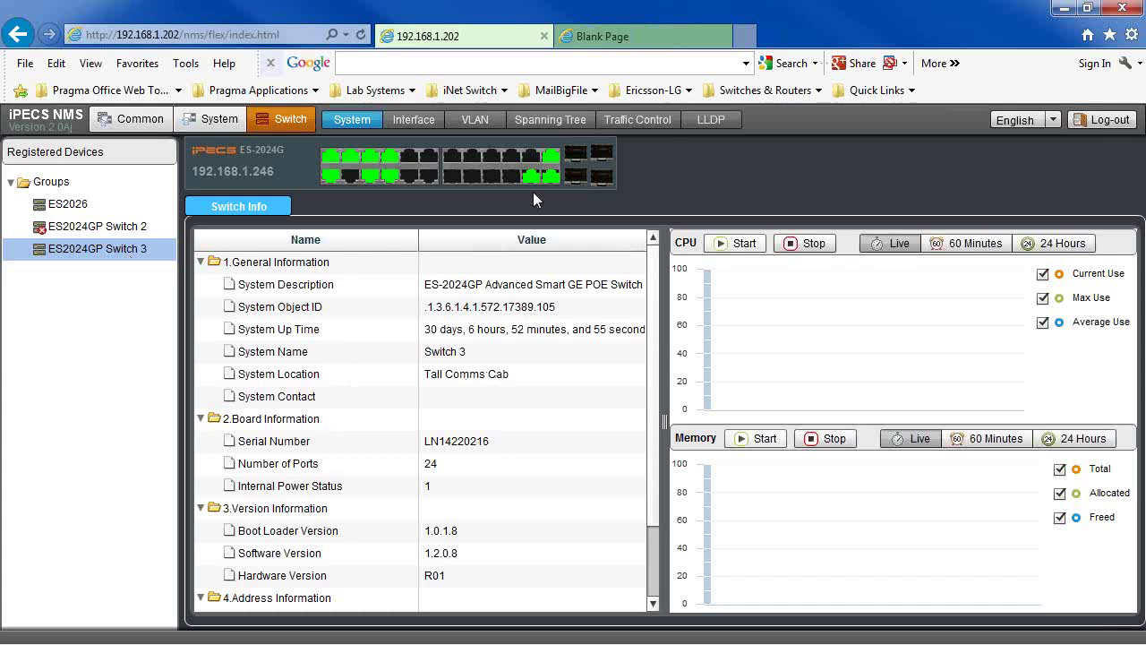
Step: Review the port information and port mirroring sessions of ES2024GP Switch 3 in the interface section
click(413, 122)
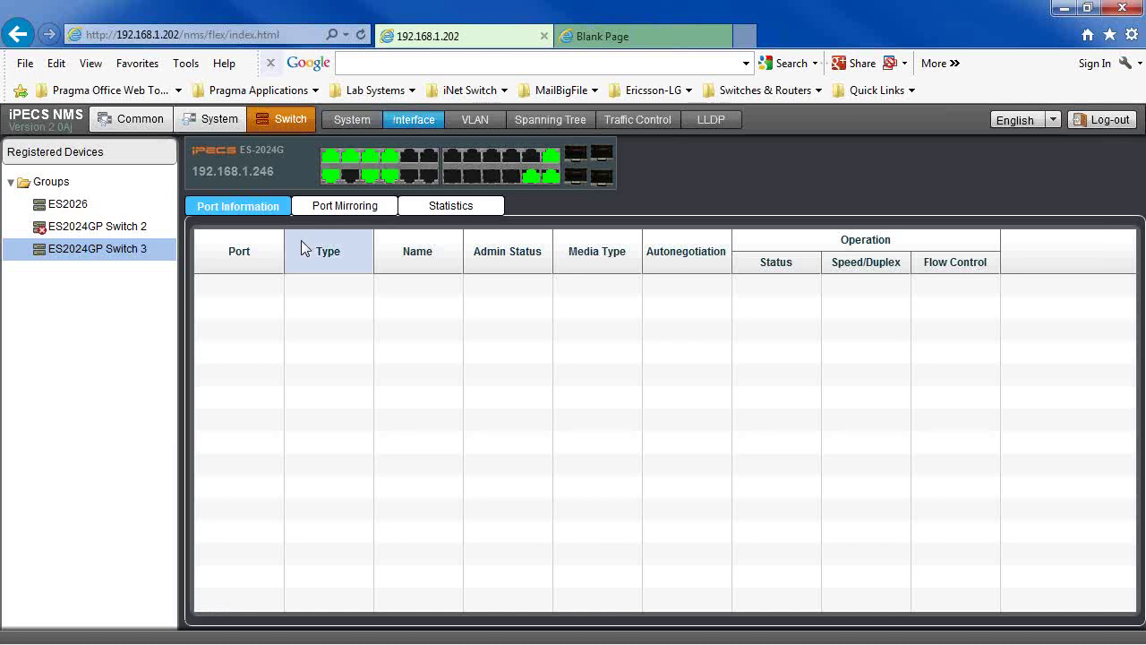
click(98, 249)
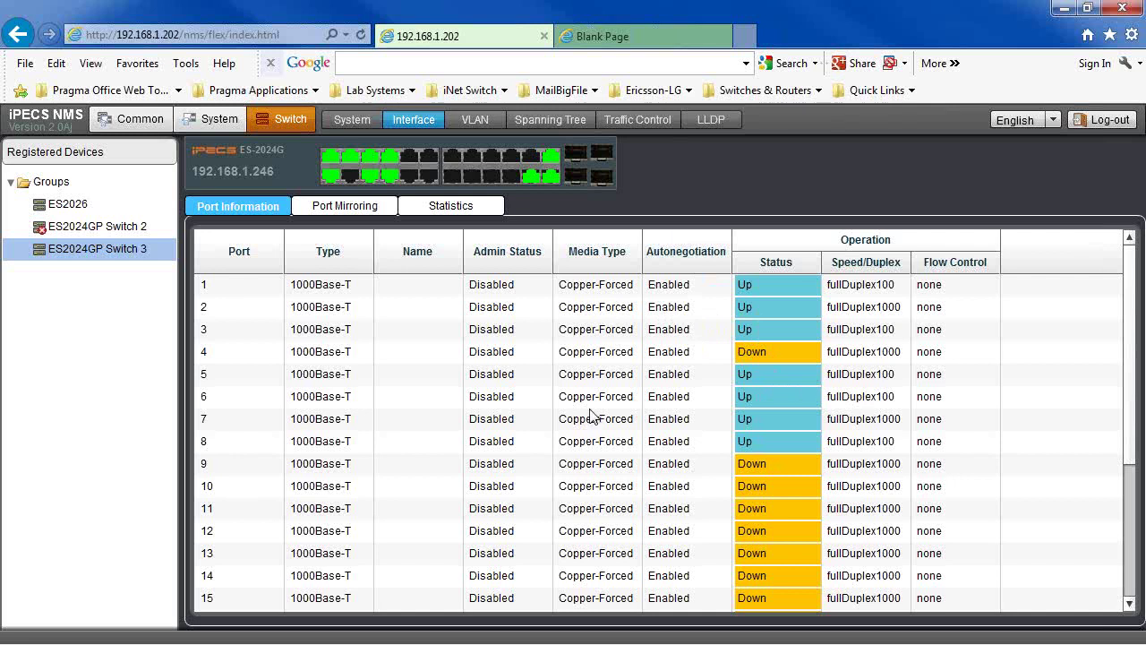
click(326, 208)
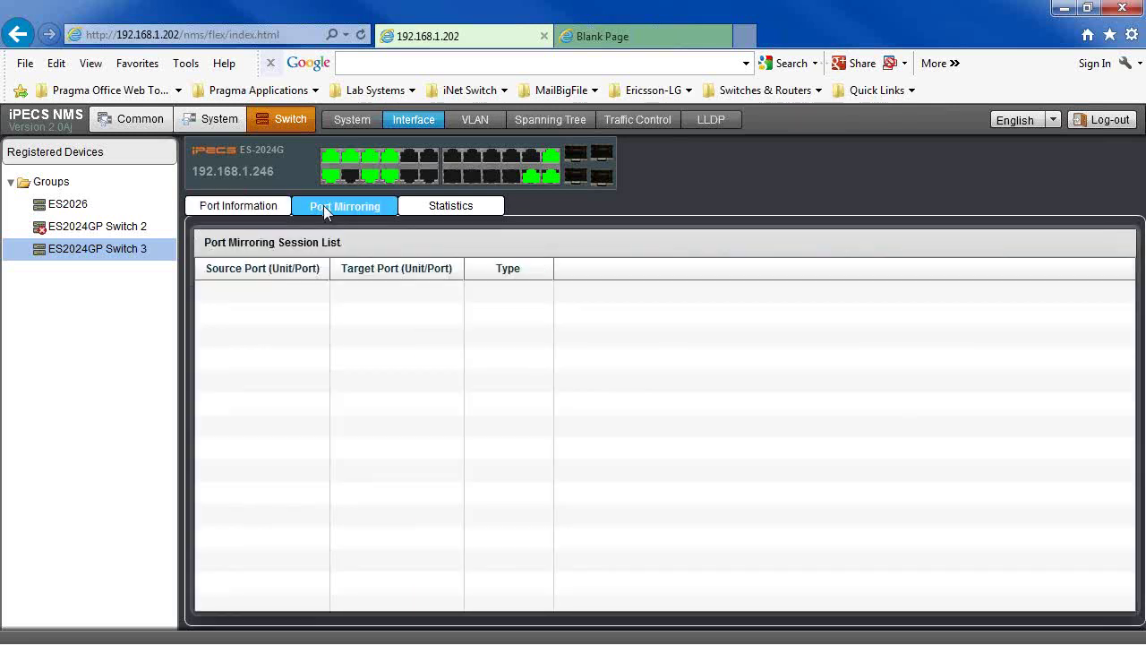
Step: Start live traffic statistics for port 1 of ES2024GP Switch 3
click(439, 211)
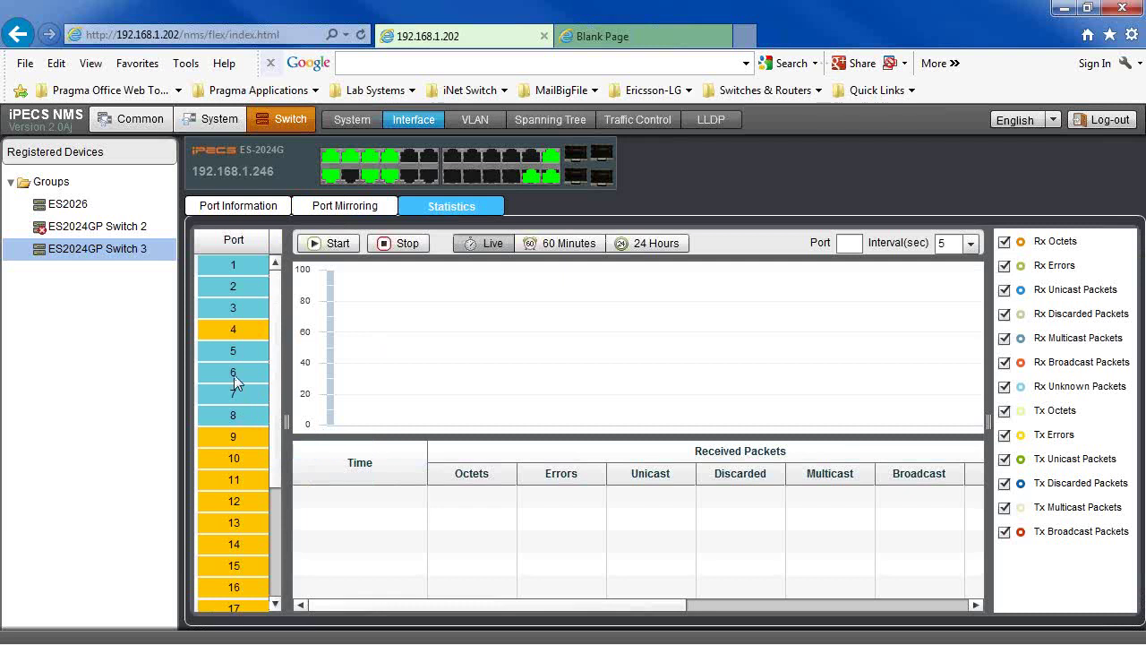
click(234, 268)
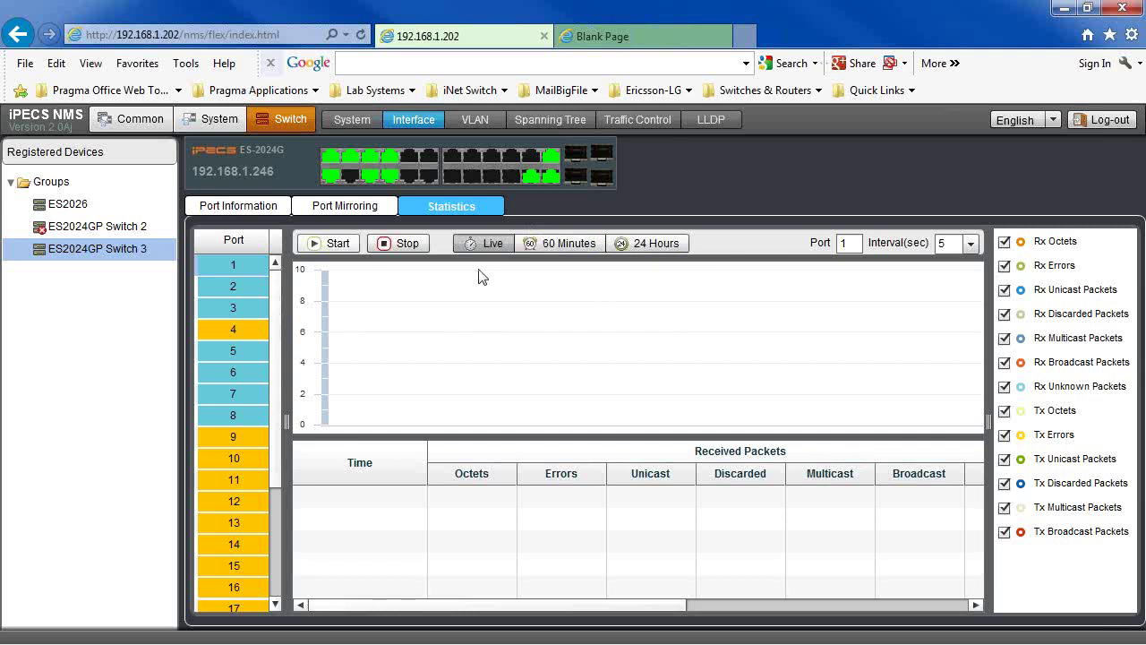
click(329, 243)
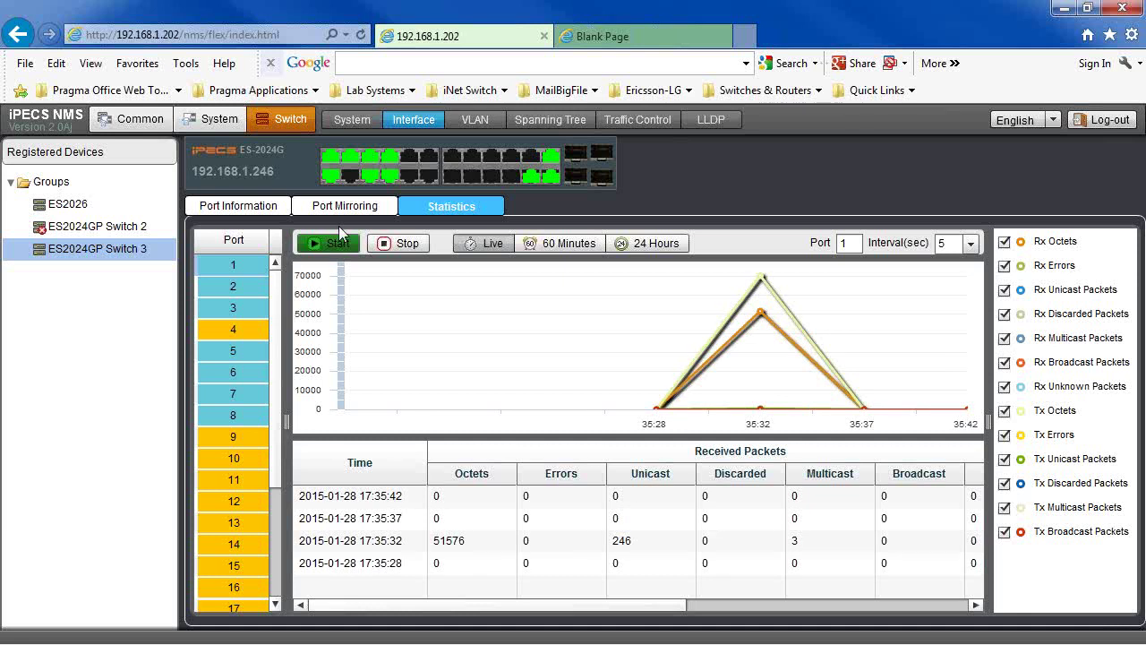
Step: Show the voice VLAN and spanning tree information of ES2024GP Switch 3
click(477, 120)
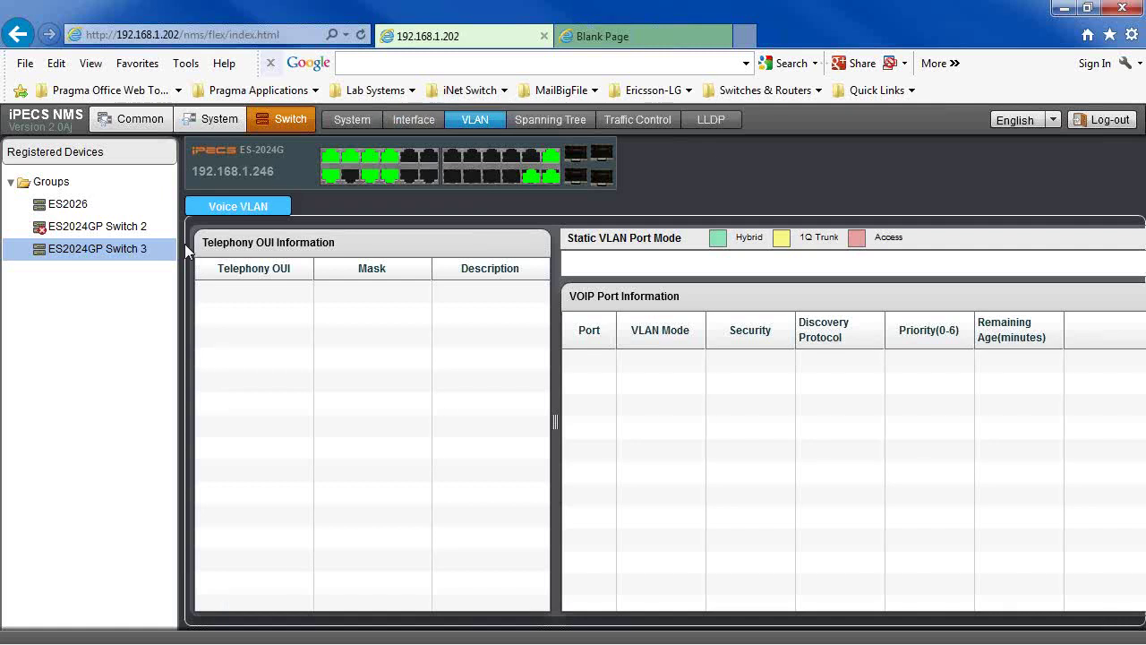
click(139, 257)
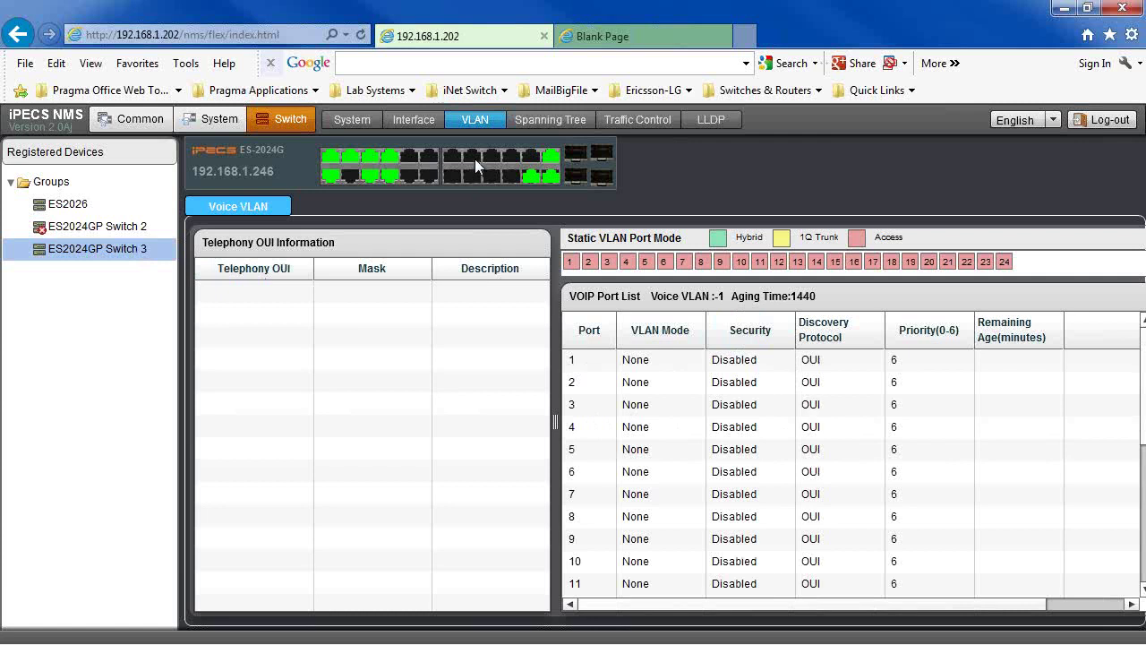
click(553, 123)
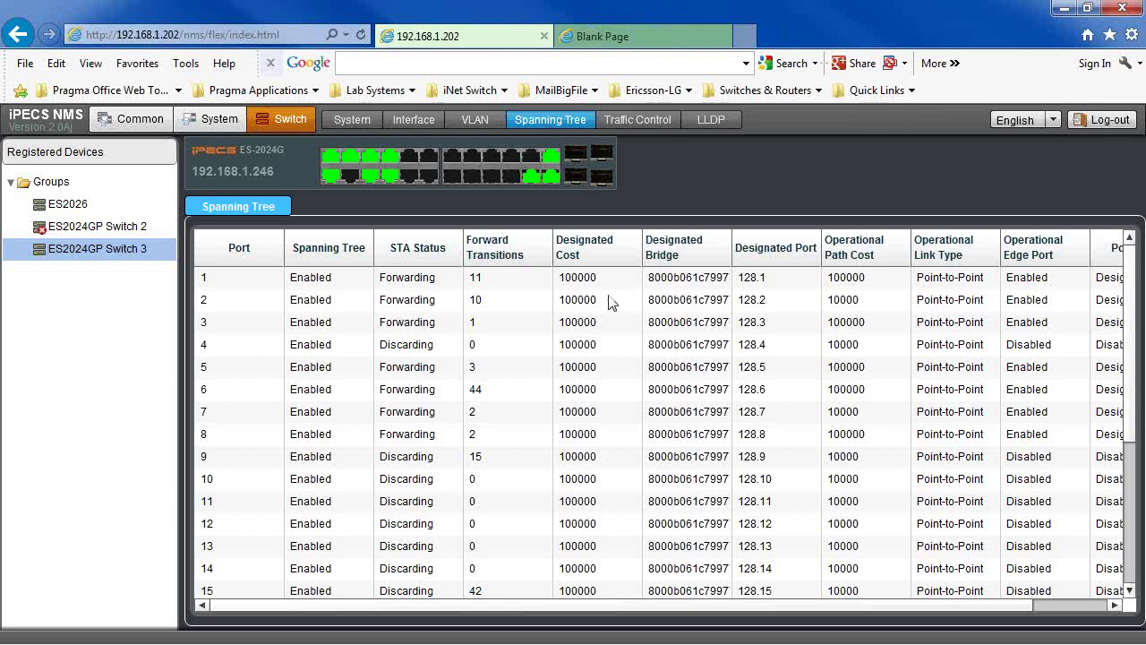
Step: Review the traffic control pages of ES2024GP Switch 3: DiffServ interfaces and classes, port rate limits and storm control
click(642, 122)
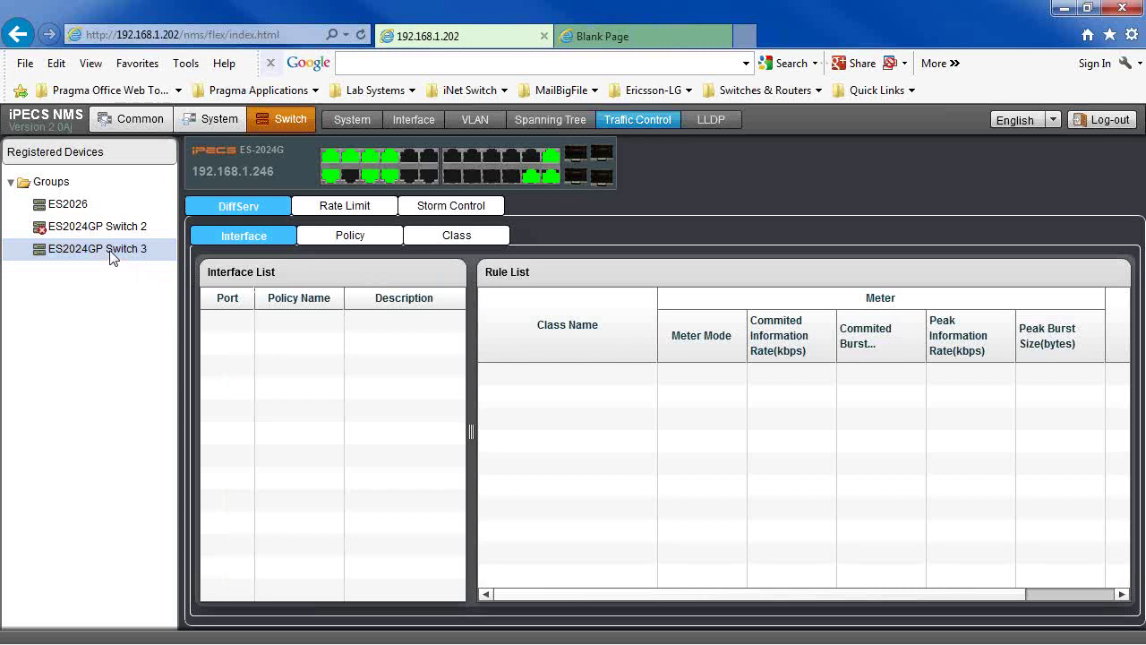
click(146, 257)
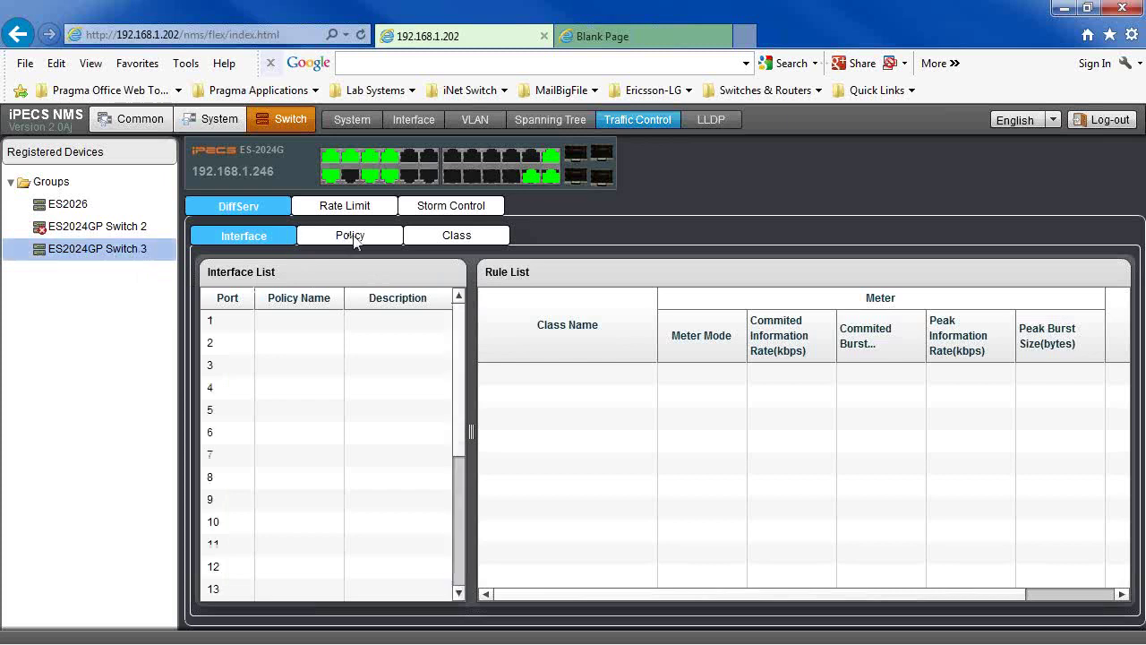
click(439, 240)
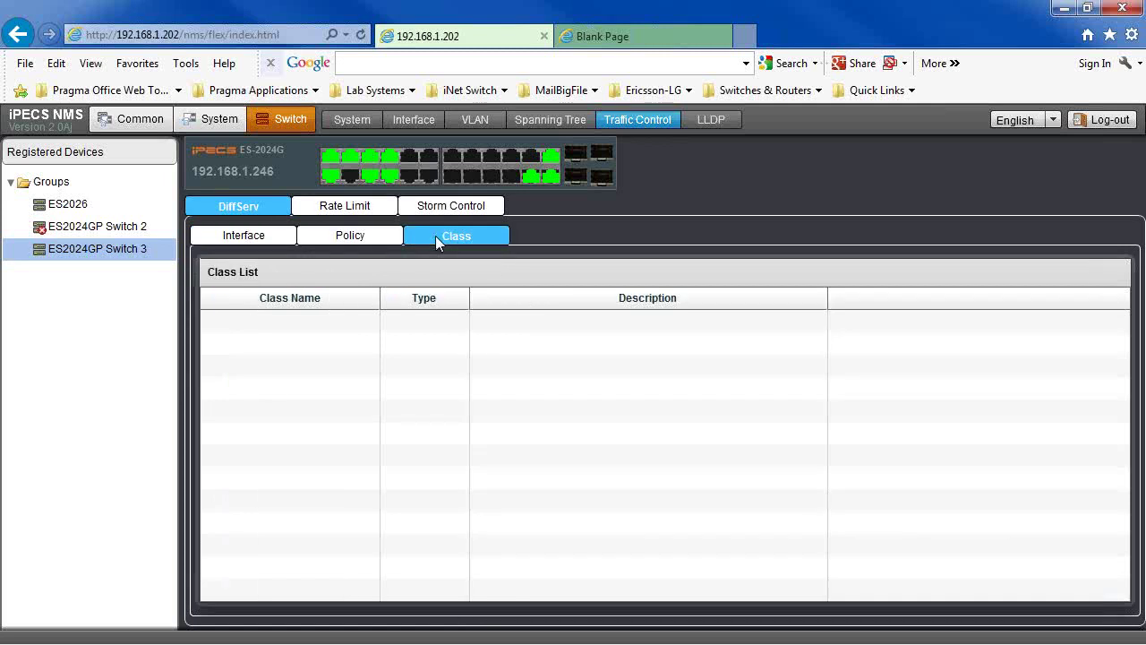
click(355, 211)
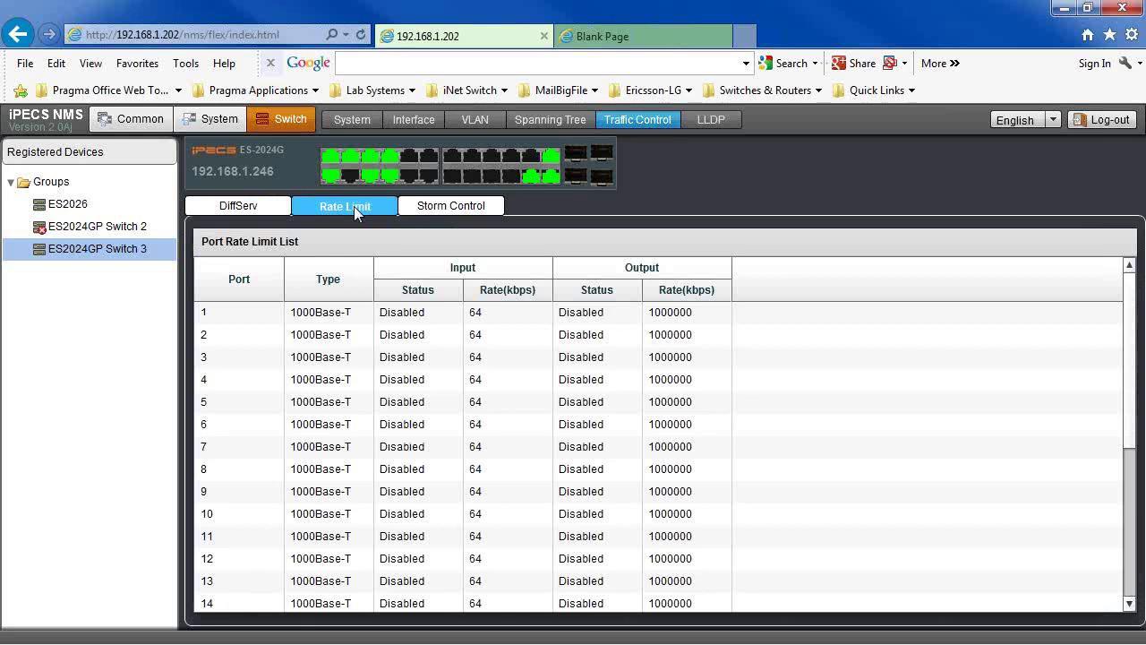
click(457, 207)
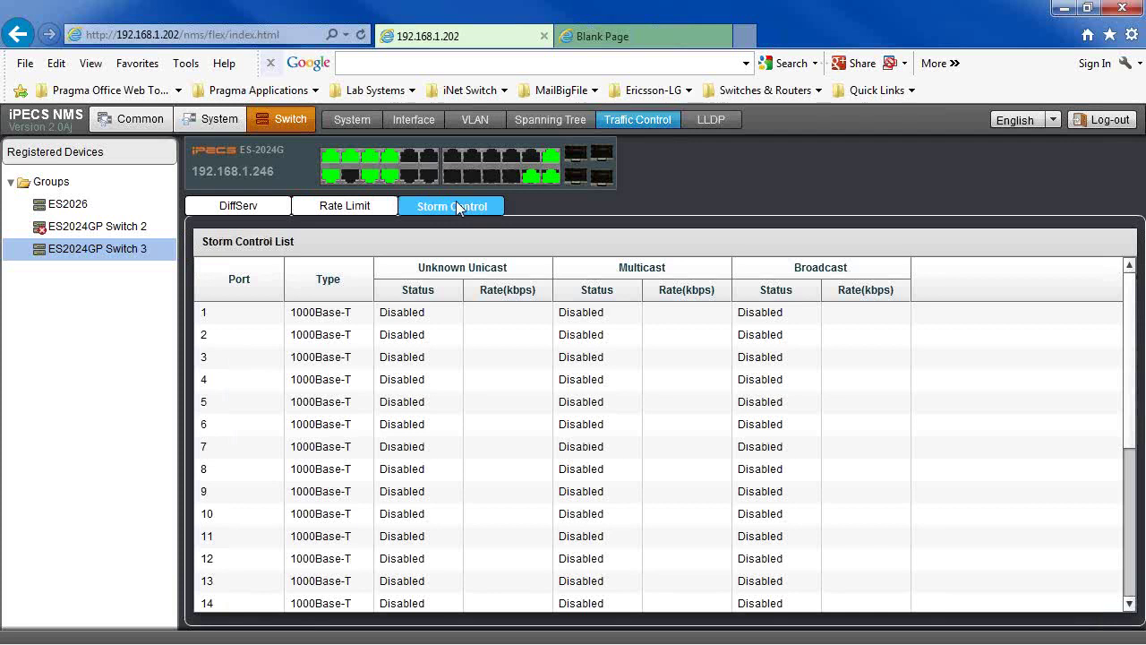
Step: Return to the common section and show the list of recorded alarms and faults
click(142, 120)
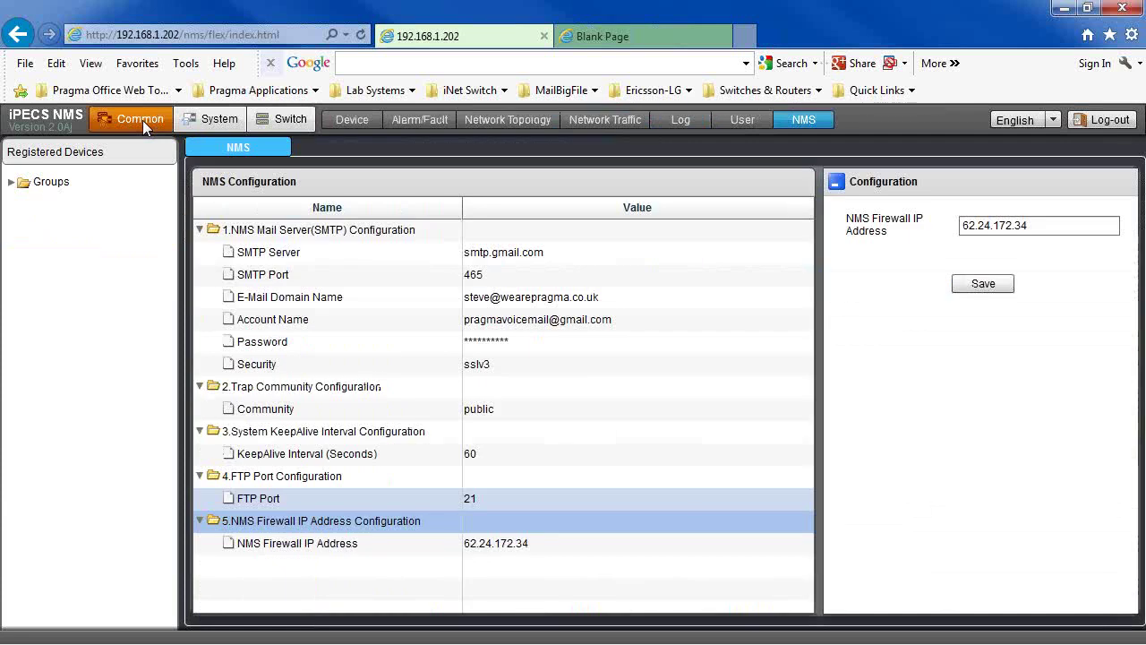
click(355, 118)
click(409, 119)
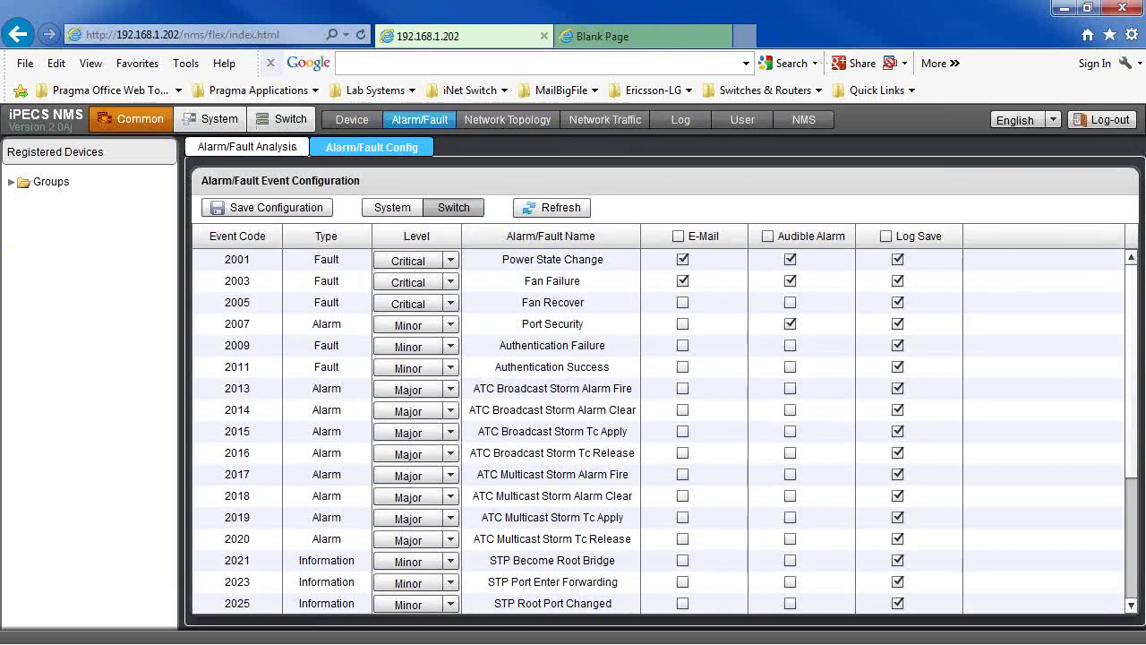
click(292, 147)
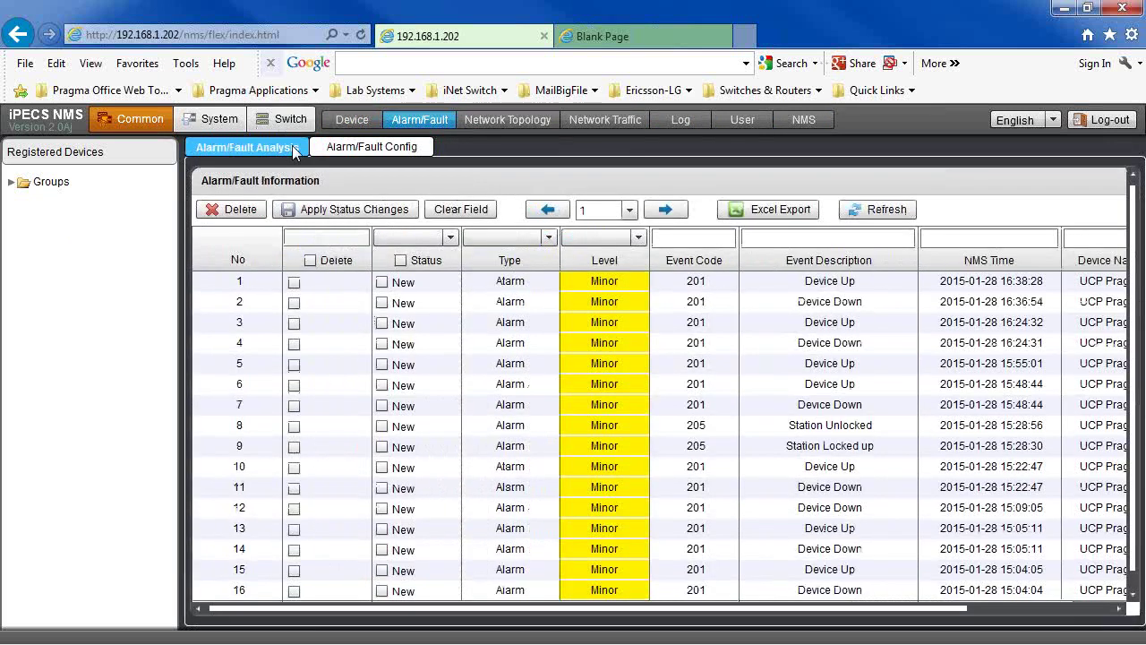